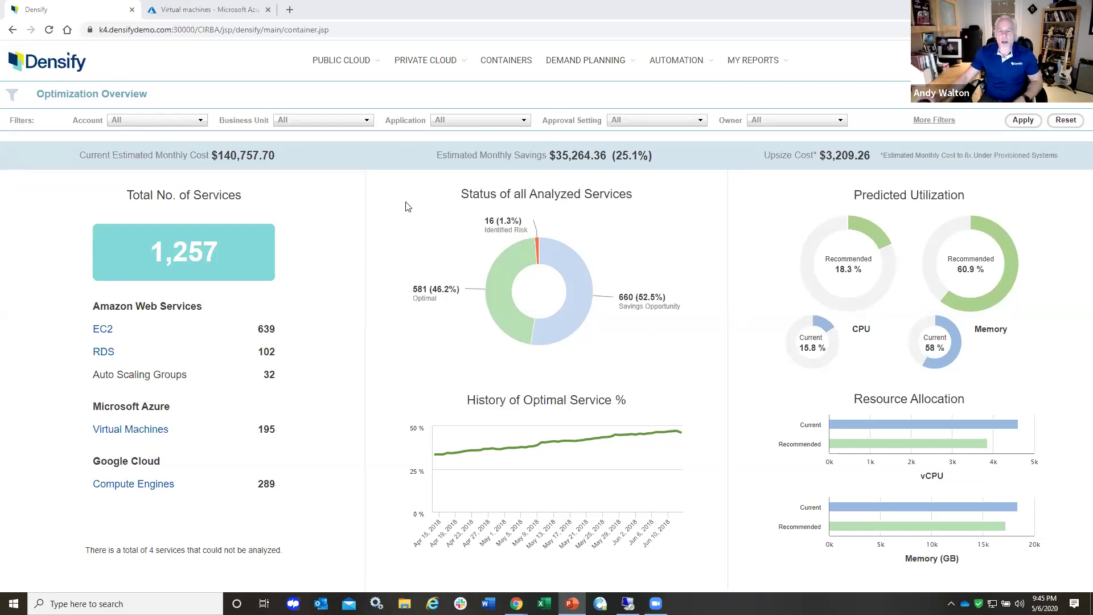
Open the public cloud optimization overview for Microsoft Azure and inspect the choices in the Business Unit and Application filters.
mouse_move(382, 76)
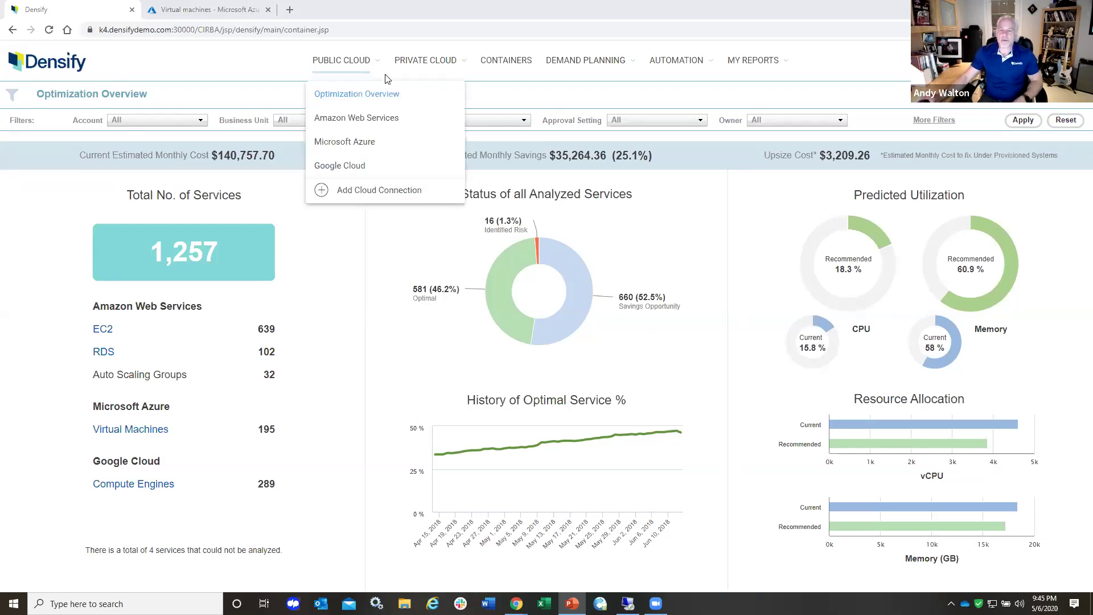
click(345, 142)
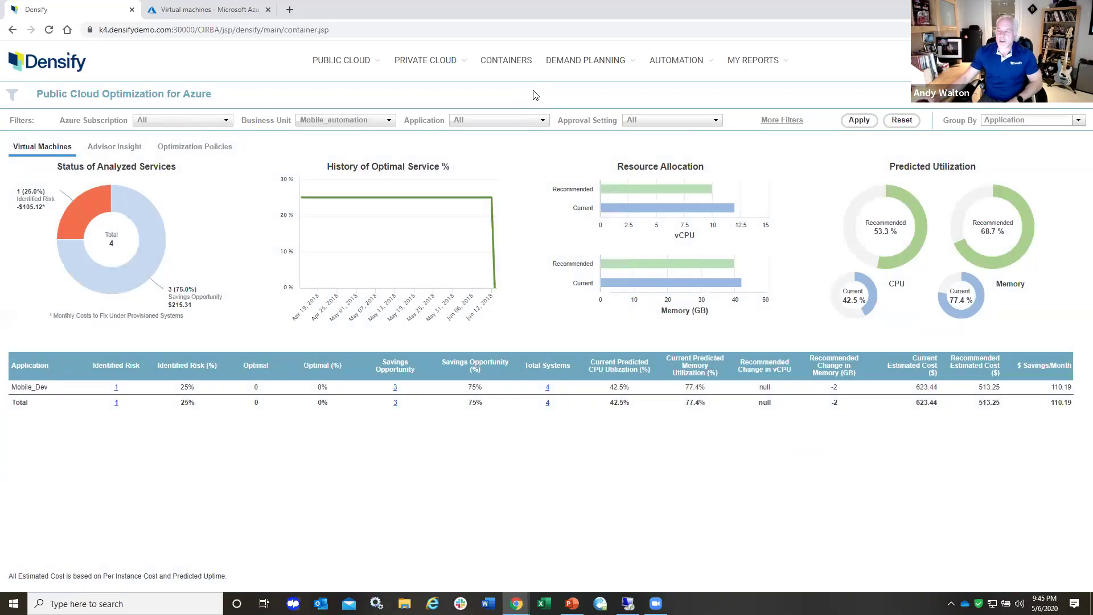
click(391, 121)
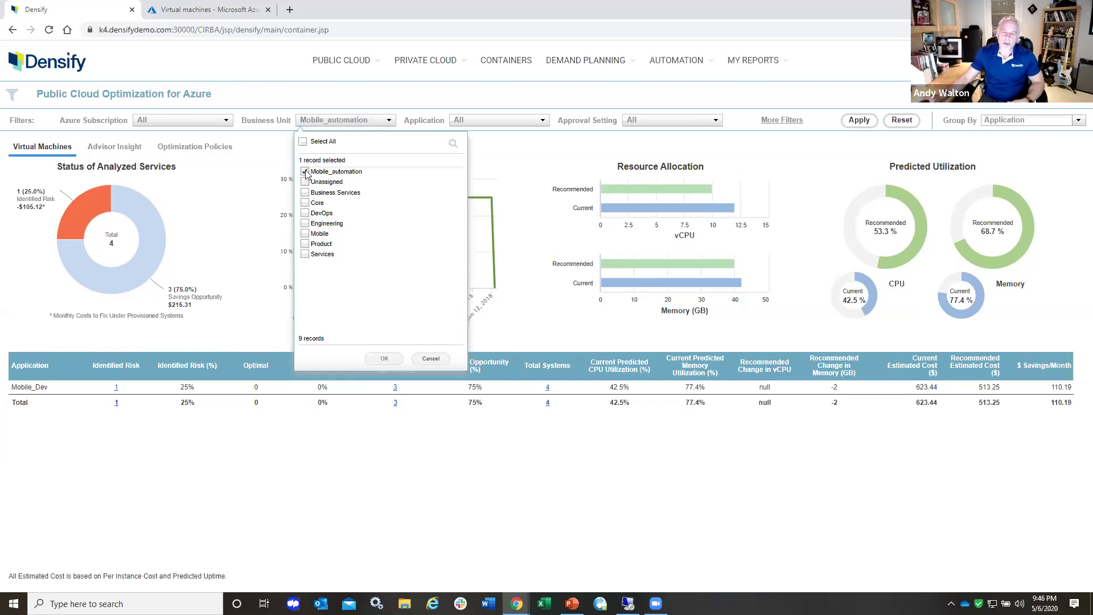
click(276, 159)
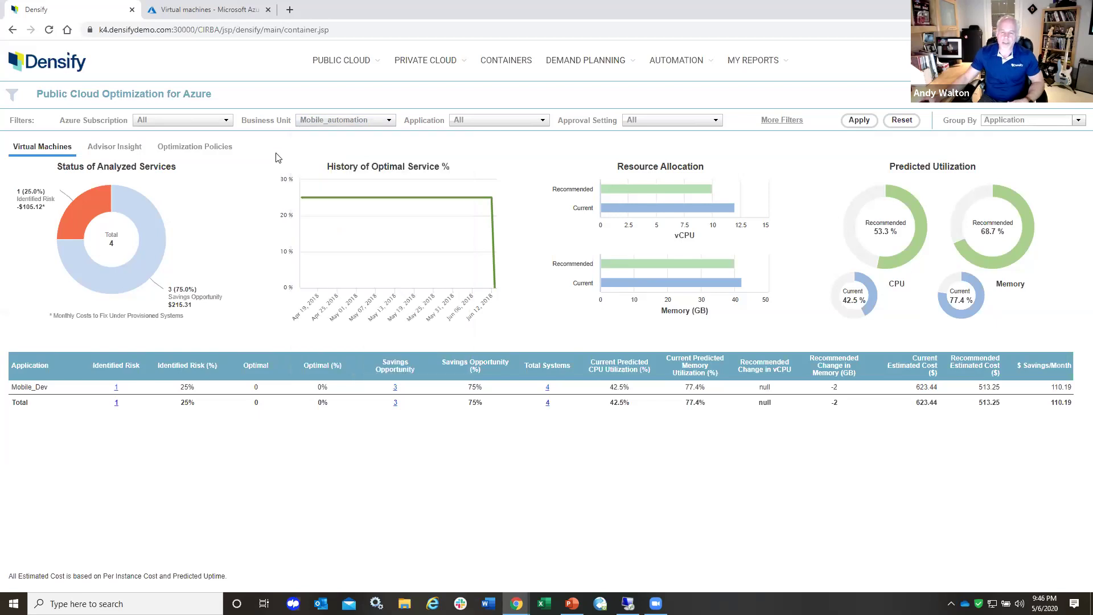
click(522, 124)
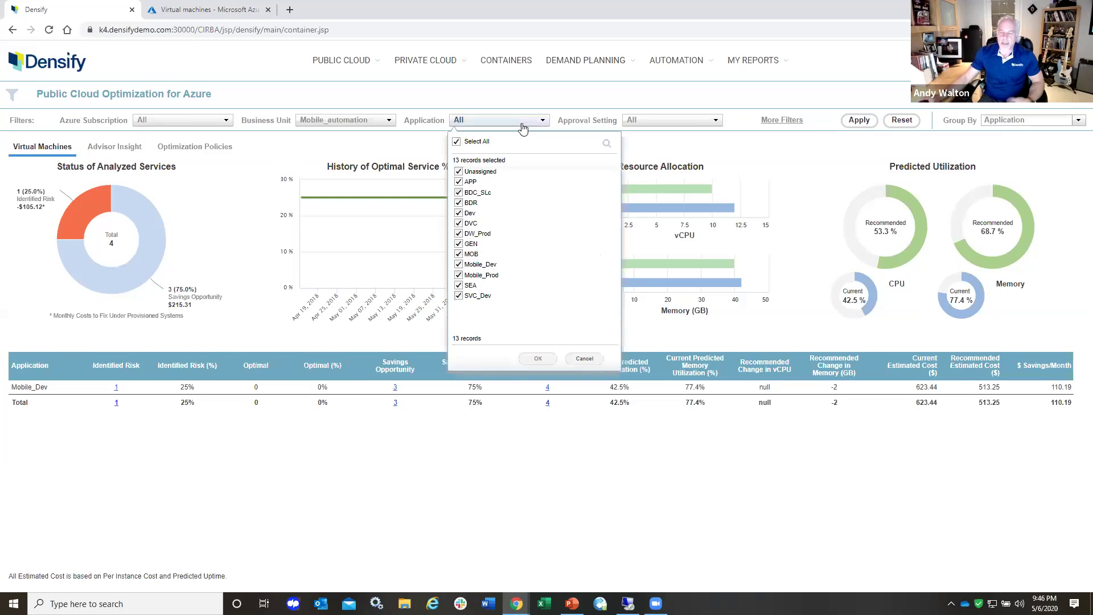
click(522, 124)
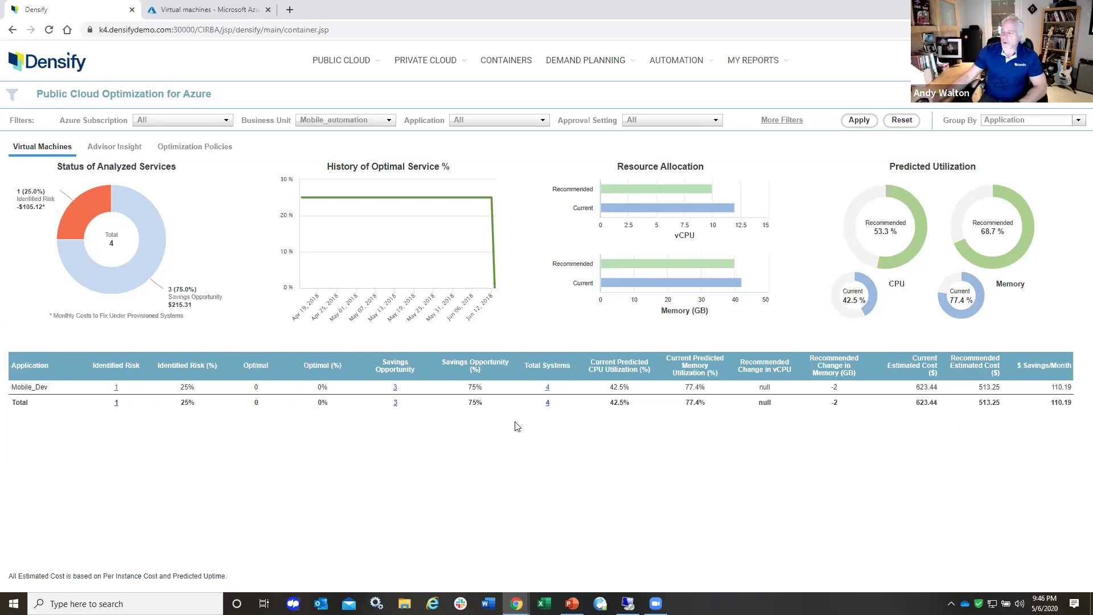
Open the details of all Mobile_Dev systems and review the recommendation, instance types and cost figures for st01-io-appx-171.
click(548, 388)
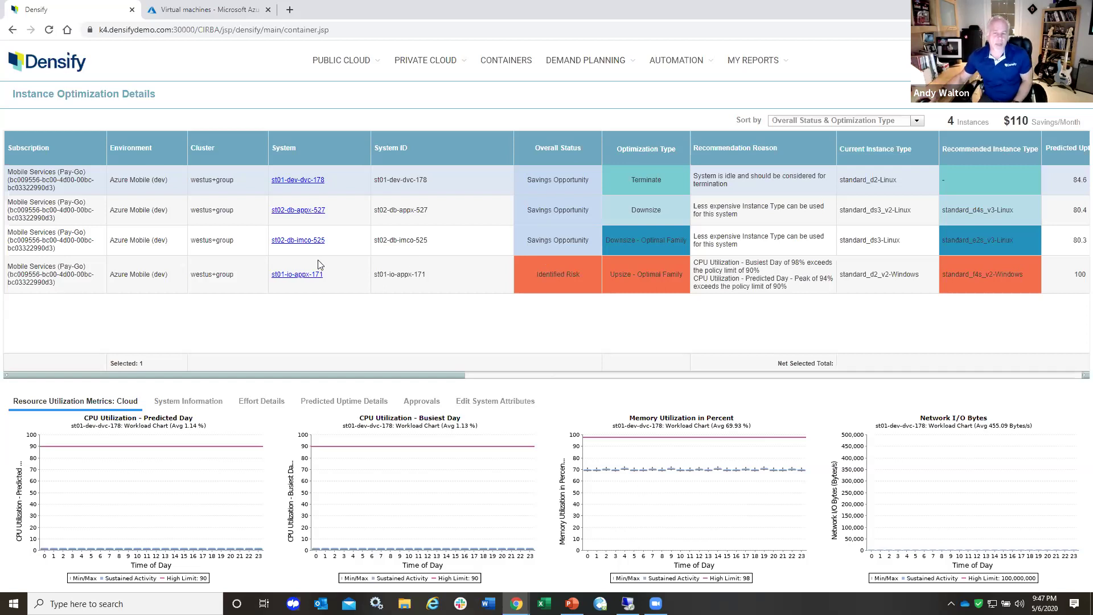
click(351, 277)
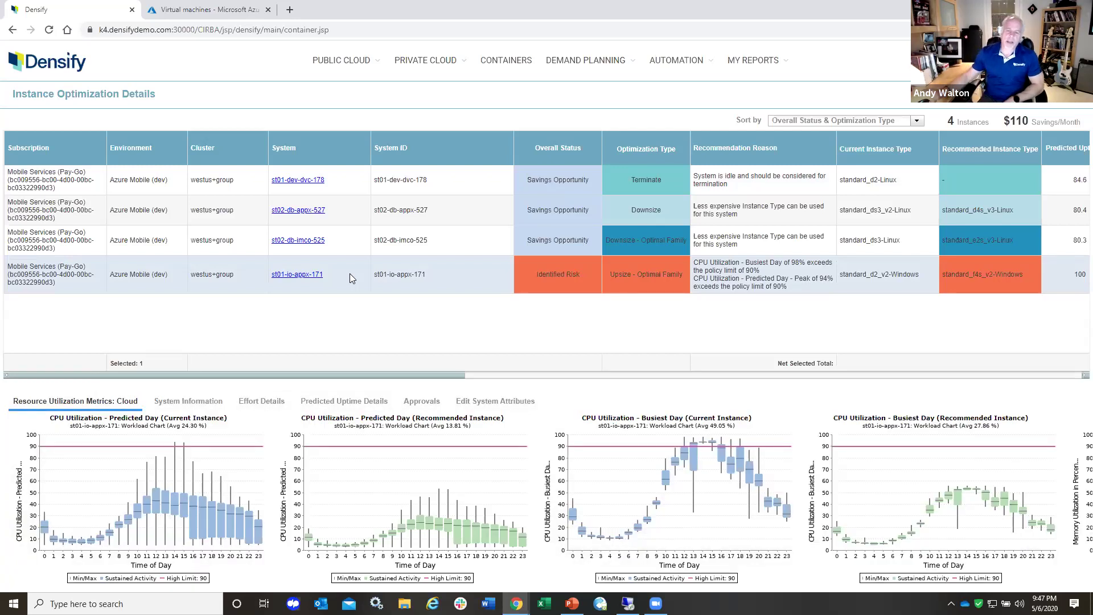
drag(455, 375, 494, 380)
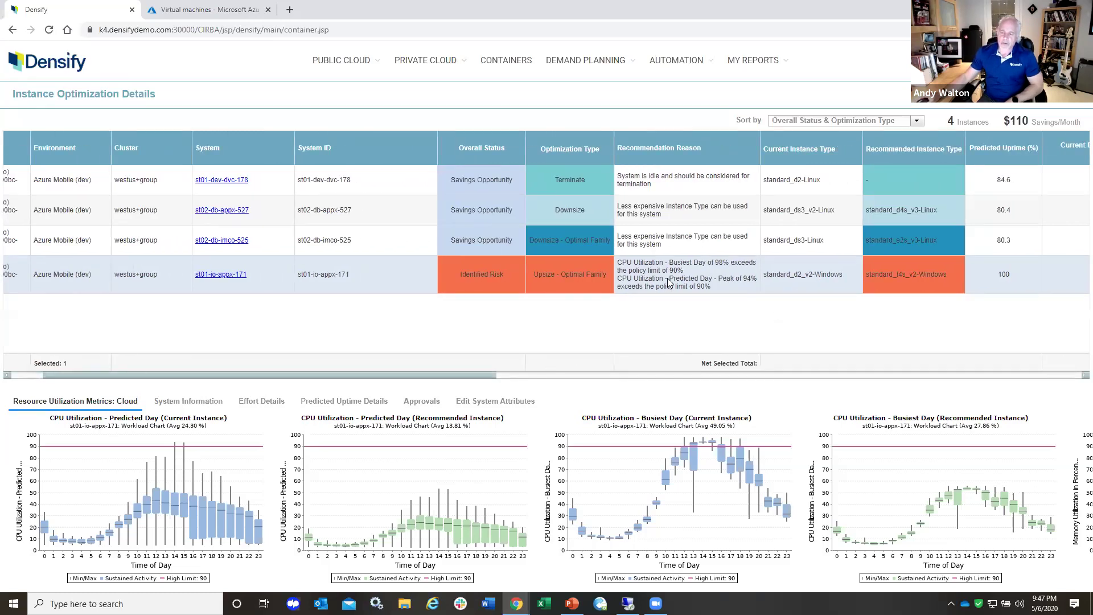
drag(442, 377, 670, 373)
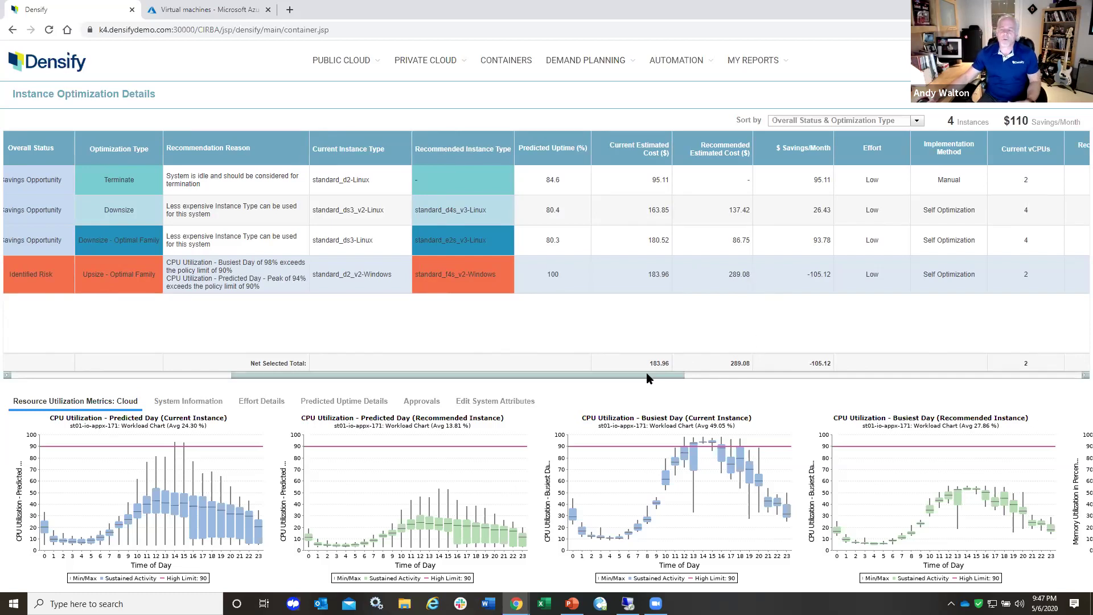
drag(647, 374, 746, 375)
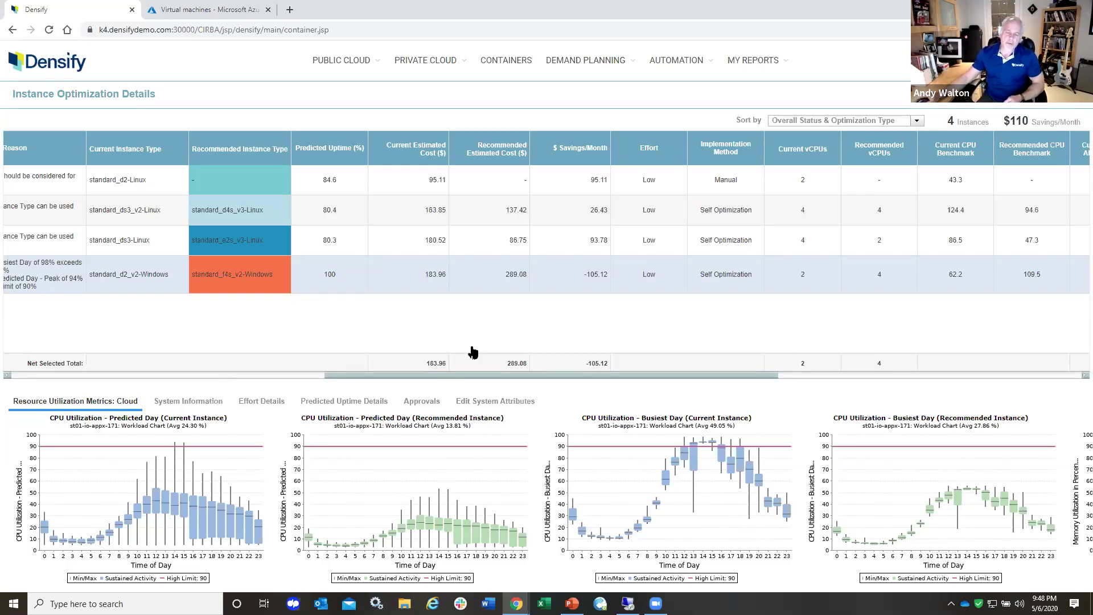
Review the effort details for st01-io-appx-171 and its current and recommended vCPU, CPU benchmark and memory values.
click(261, 401)
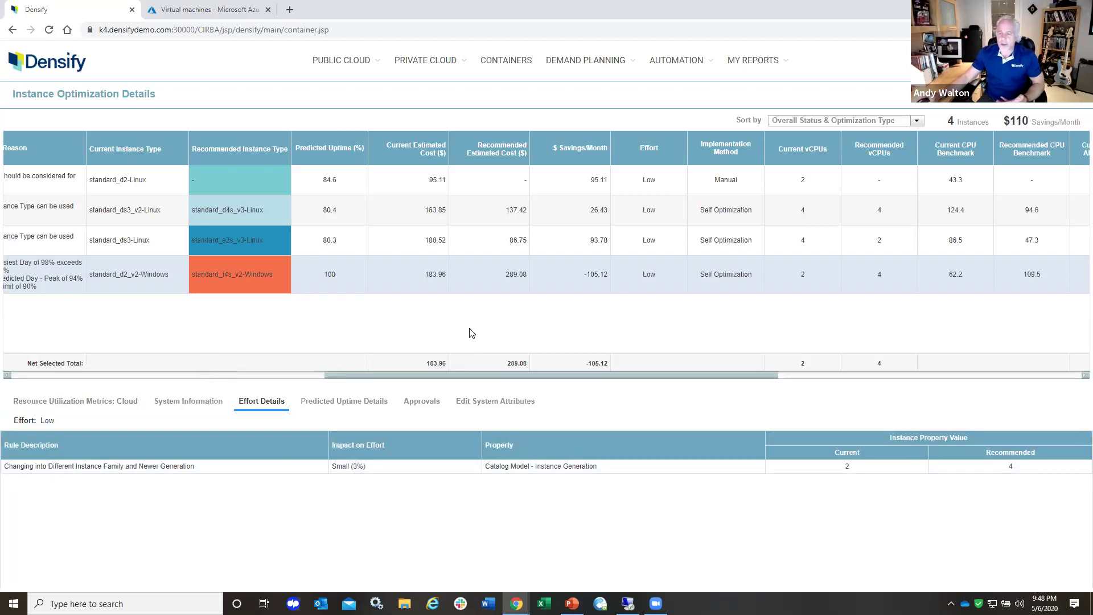
click(97, 404)
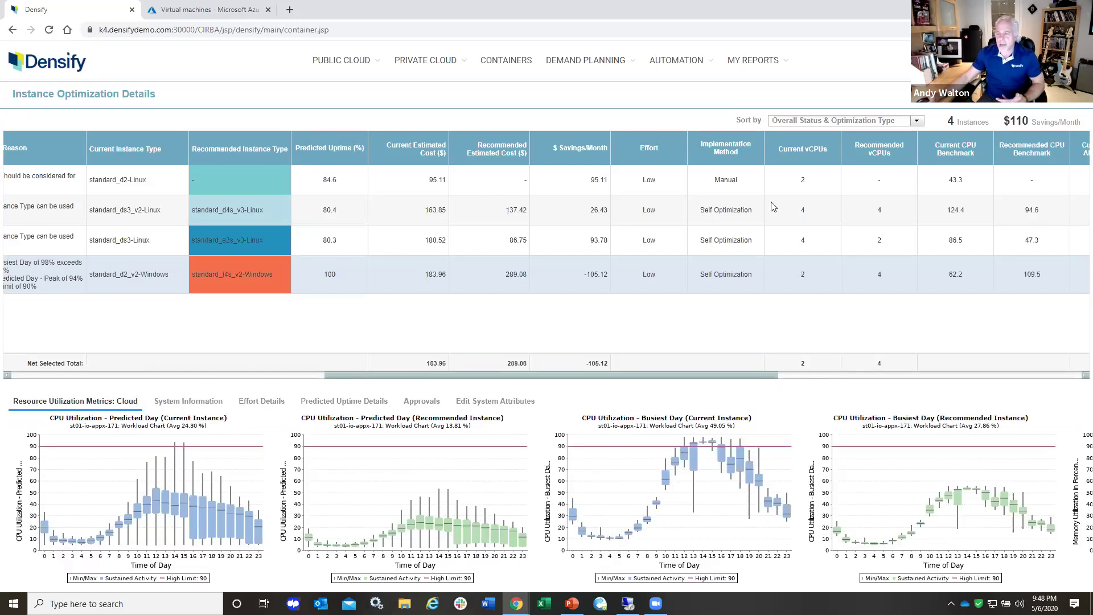
drag(658, 375, 758, 381)
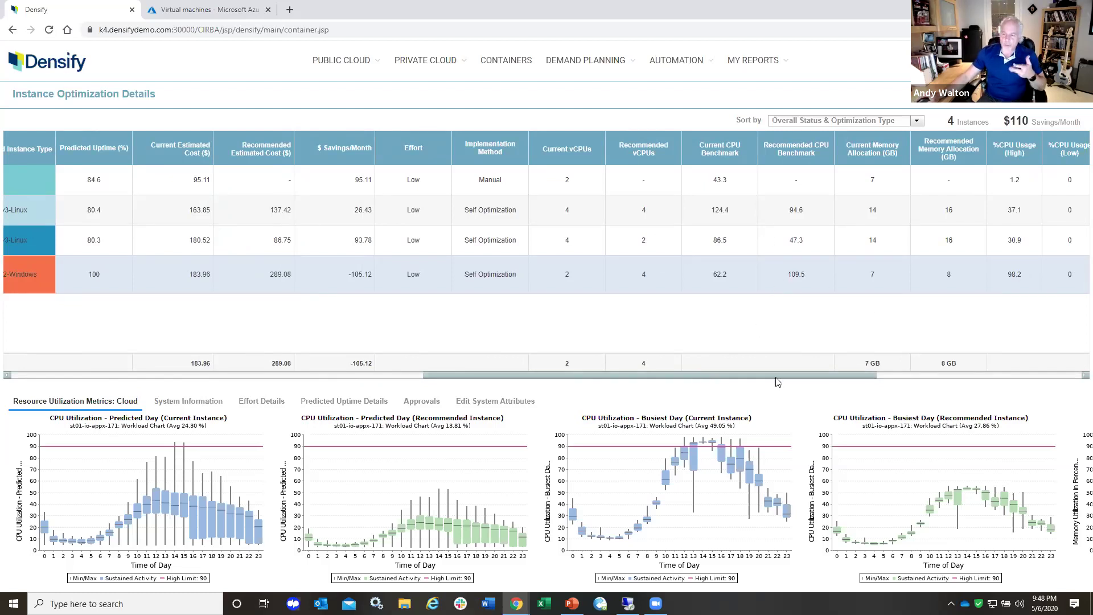
drag(768, 372, 350, 371)
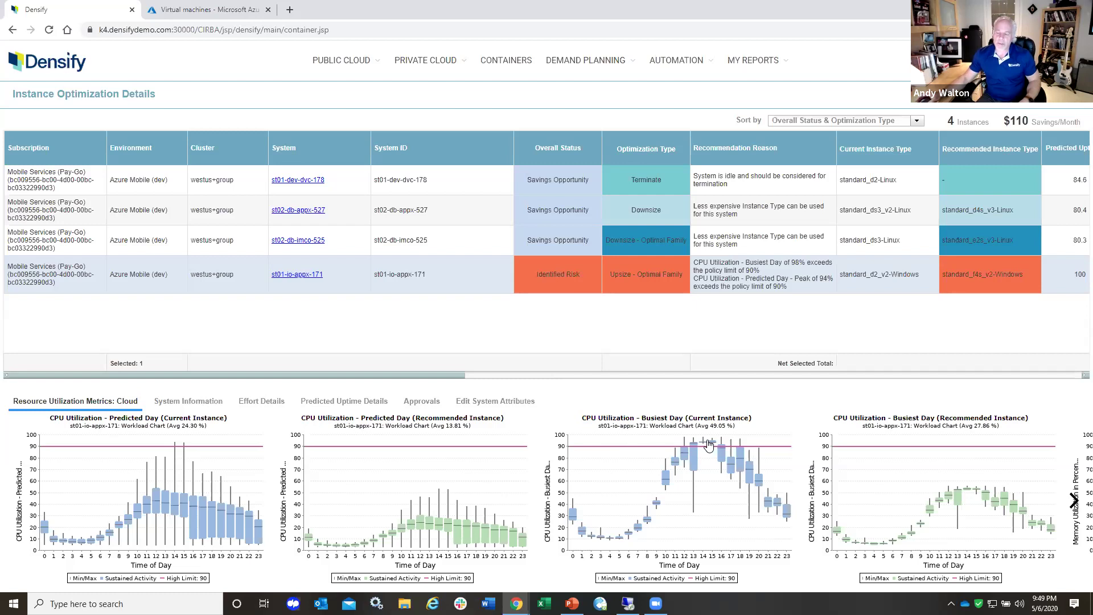
Examine the CPU, memory and network utilization charts of st01-io-appx-171 for the current and recommended instances.
click(1074, 501)
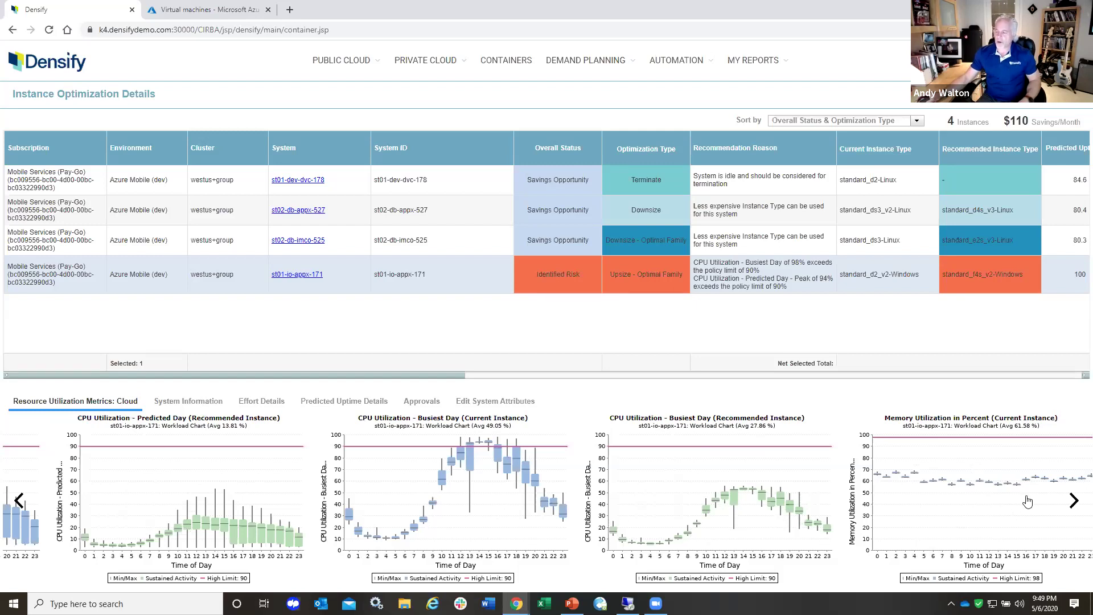
click(1073, 501)
click(1070, 499)
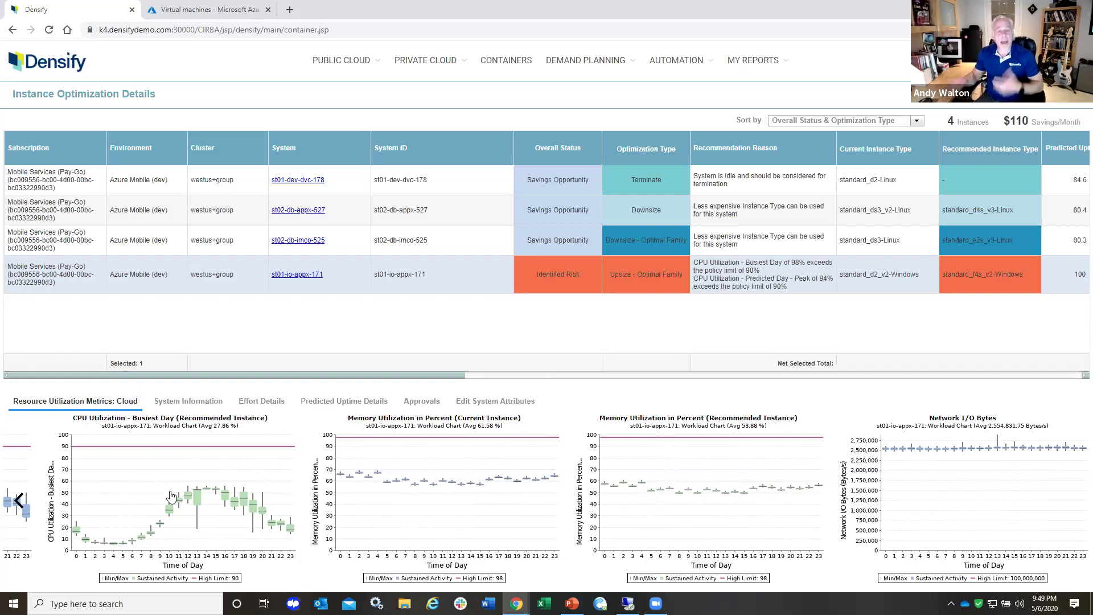
click(20, 505)
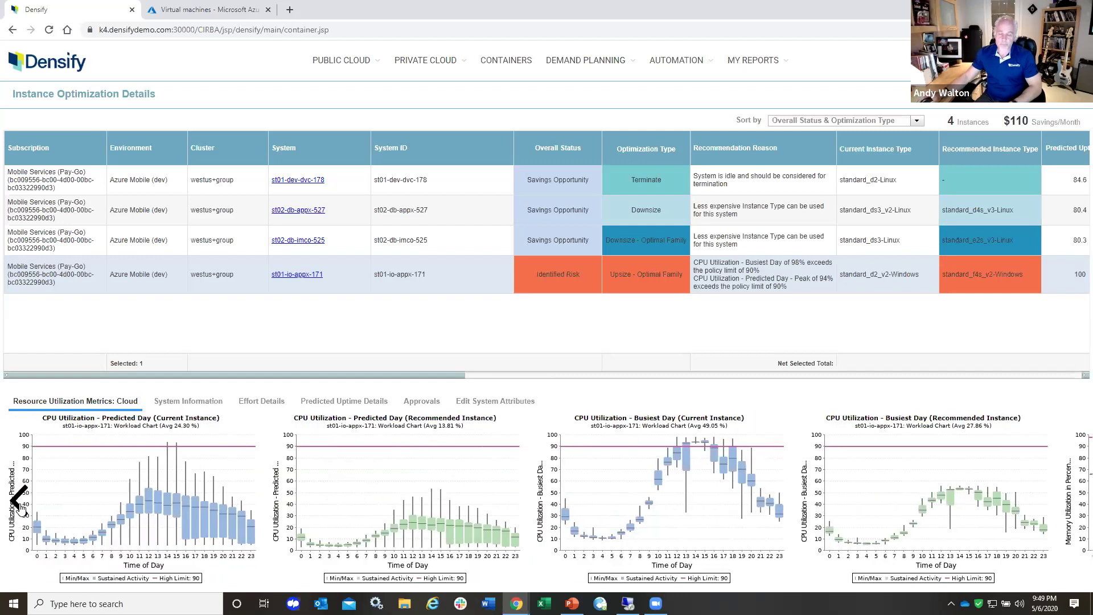
Select st02-db-imco-525 and compare its CPU and memory utilization charts for the current and recommended instances.
click(353, 249)
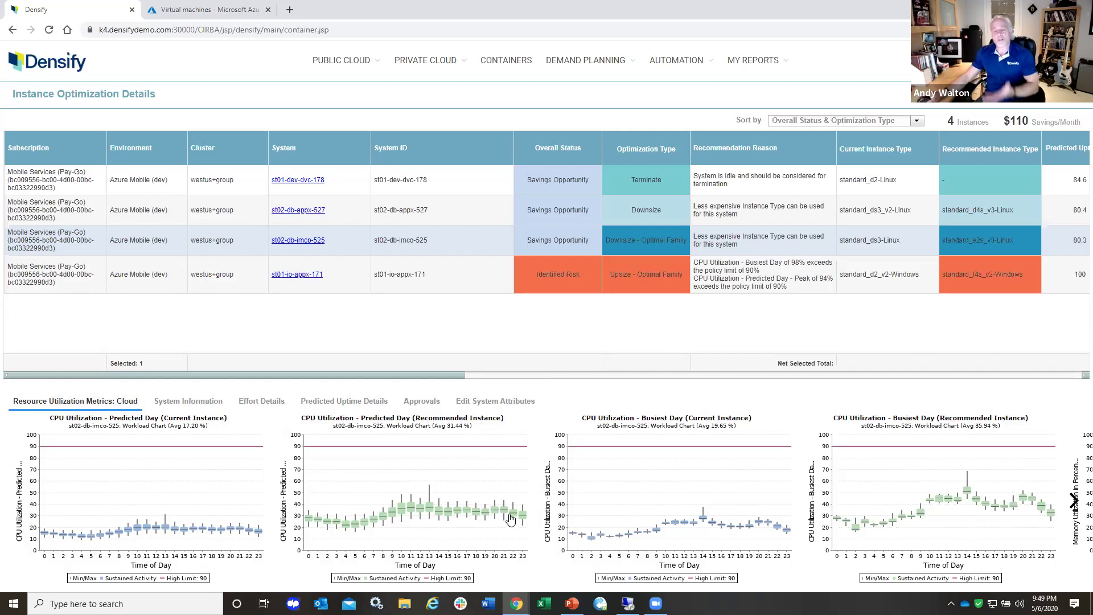
click(1075, 496)
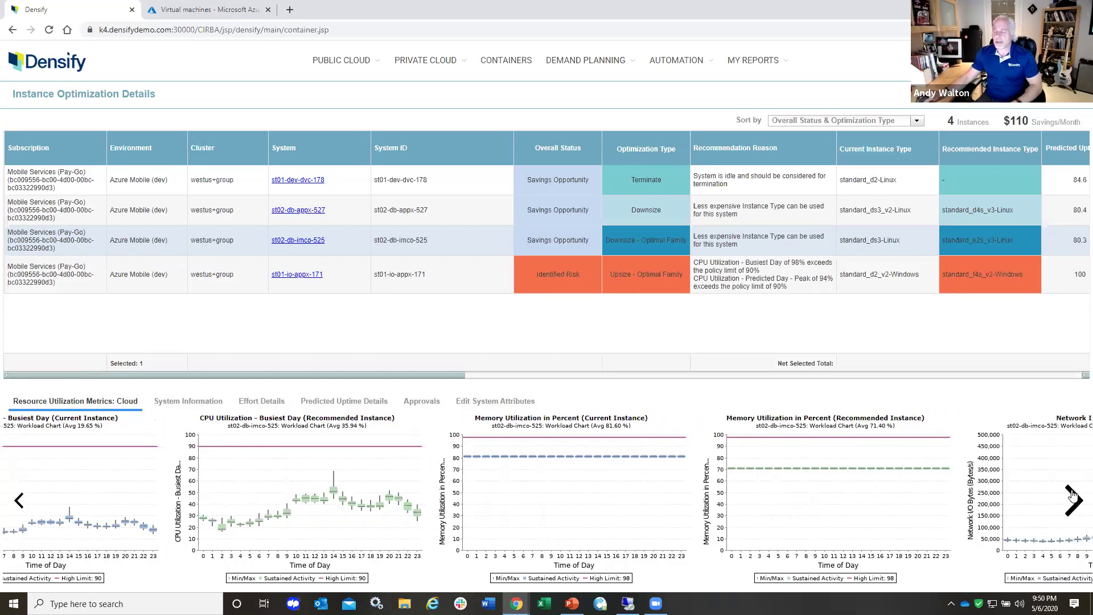
click(19, 500)
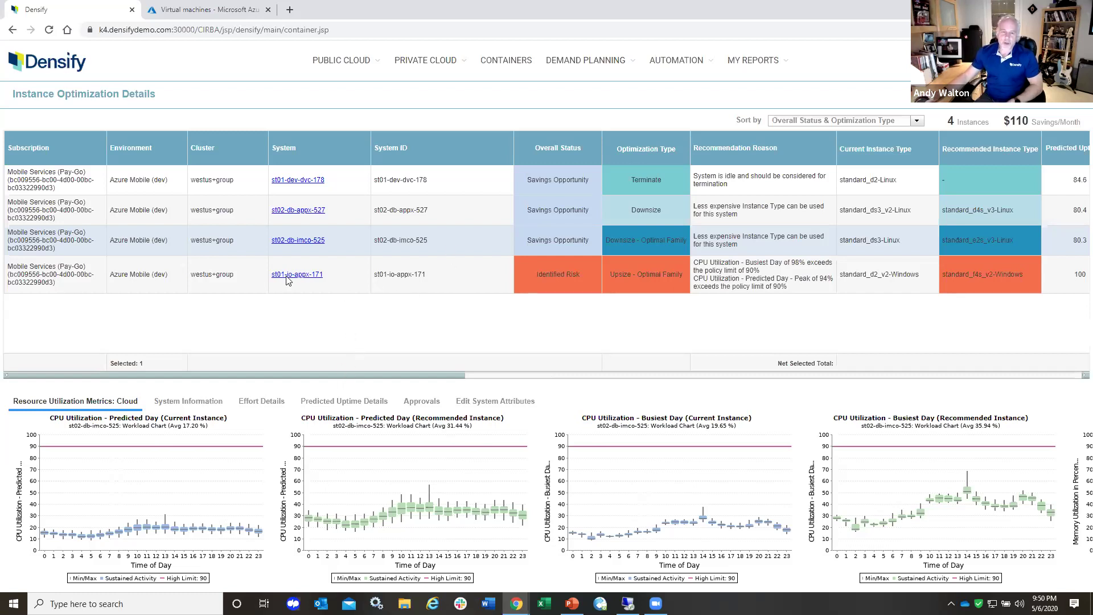
Switch to the Azure portal to check the virtual machines' sizes and instance-type tags, and return to Densify.
click(252, 16)
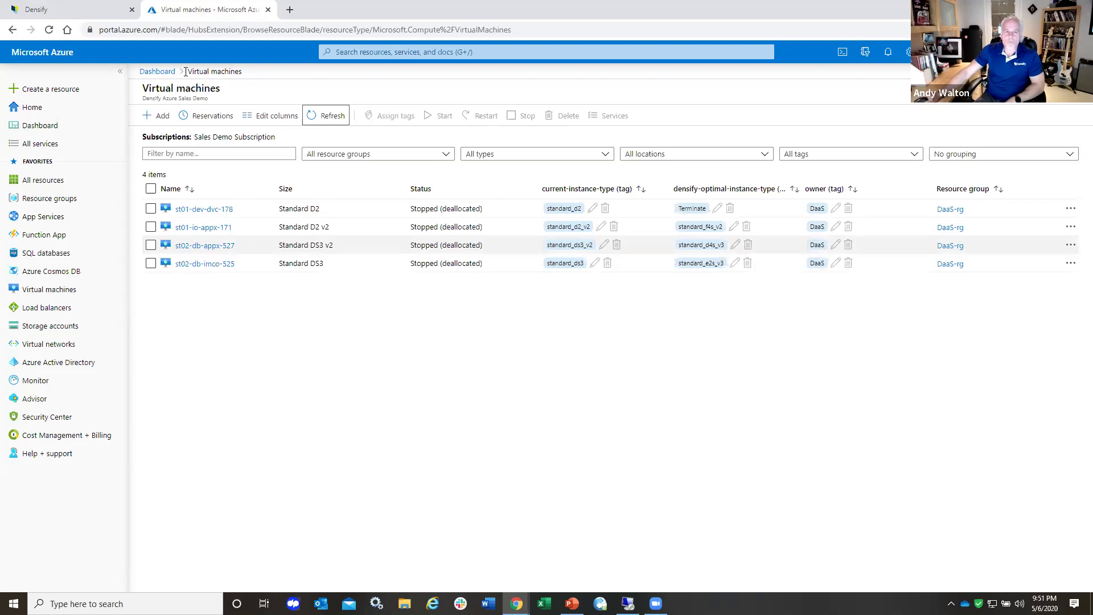
click(71, 14)
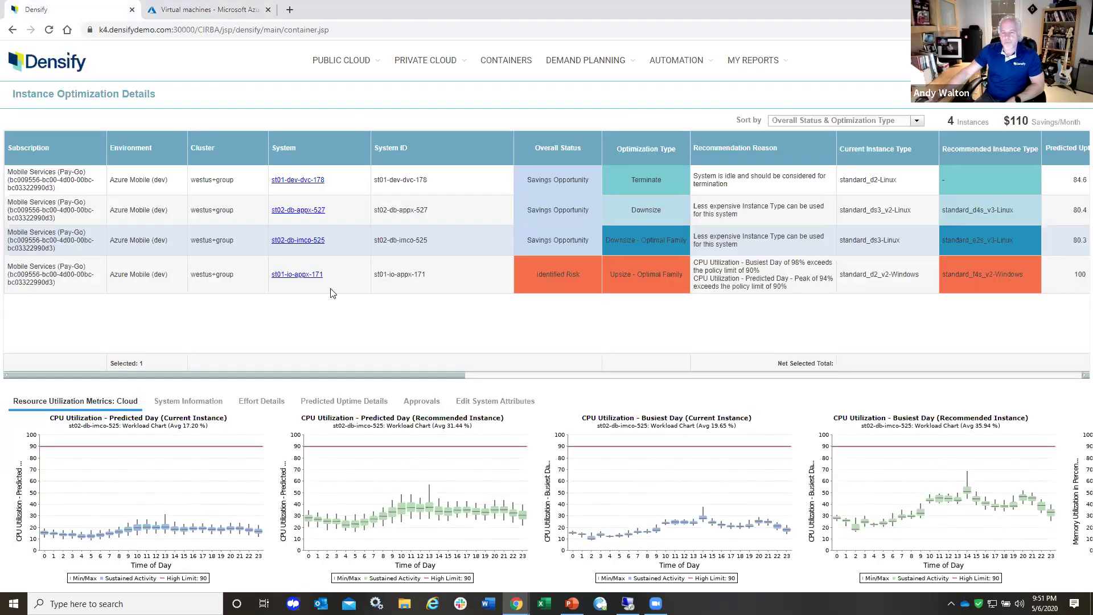
Approve the change to standard_e2s_v3-Linux for st02-db-imco-525 and the change to standard_f4s_v2-Windows for st01-io-appx-171.
click(422, 401)
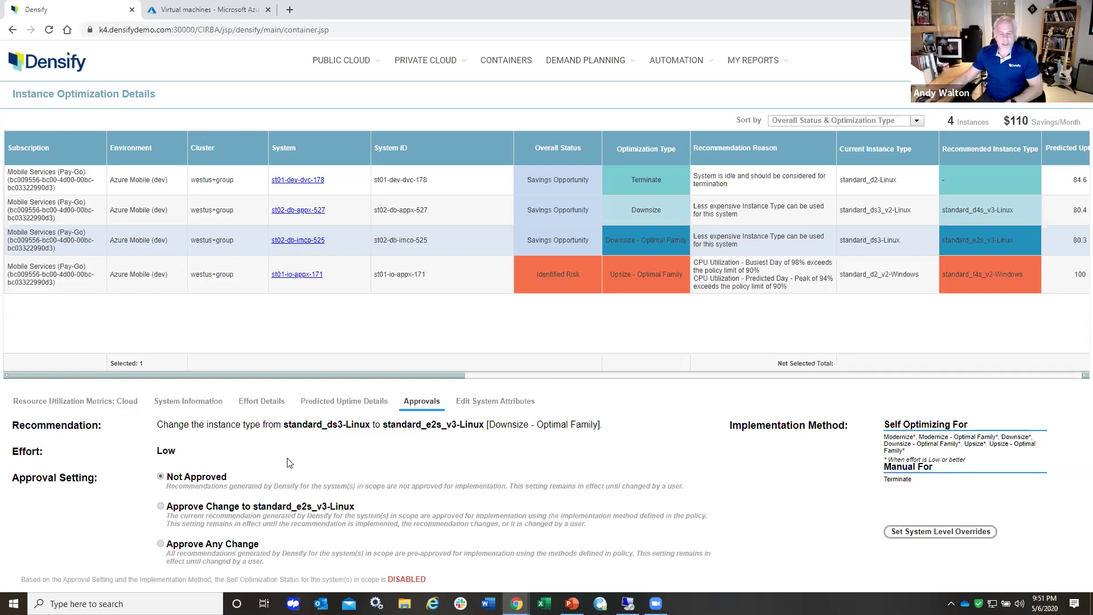
click(161, 507)
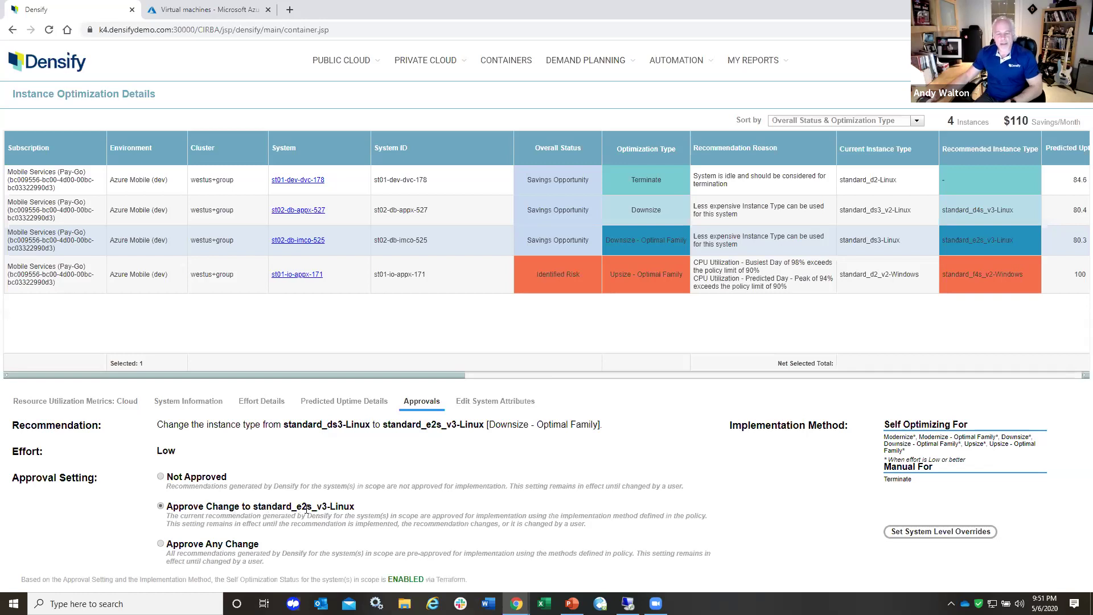
click(350, 283)
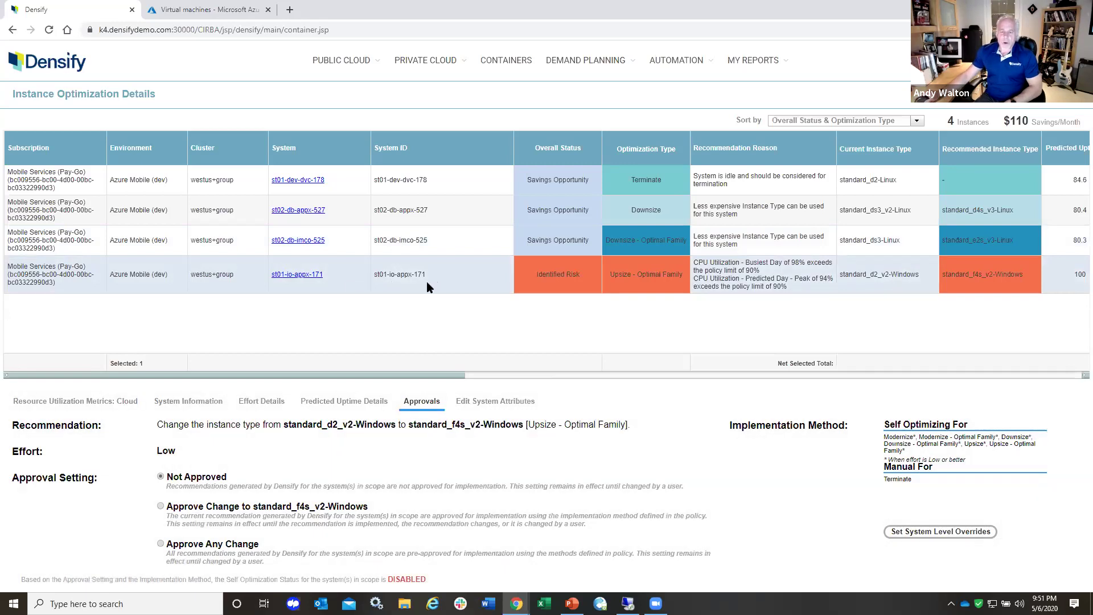
click(160, 507)
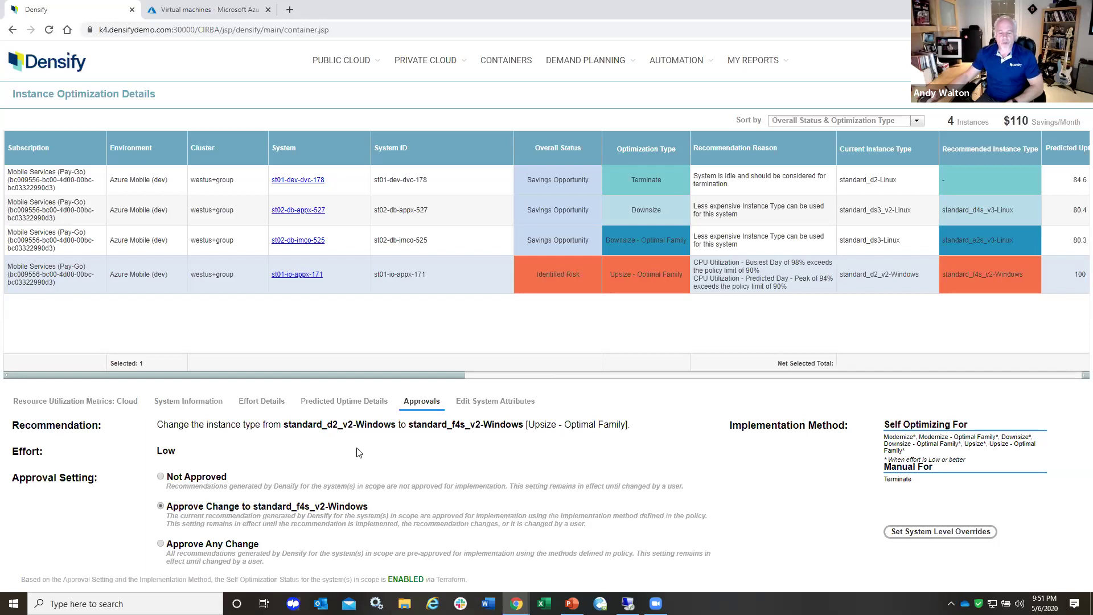
Switch to the Remote Desktop session, refresh the approvals in DenTF-Interactive and update the Terraform TFvars file.
click(628, 604)
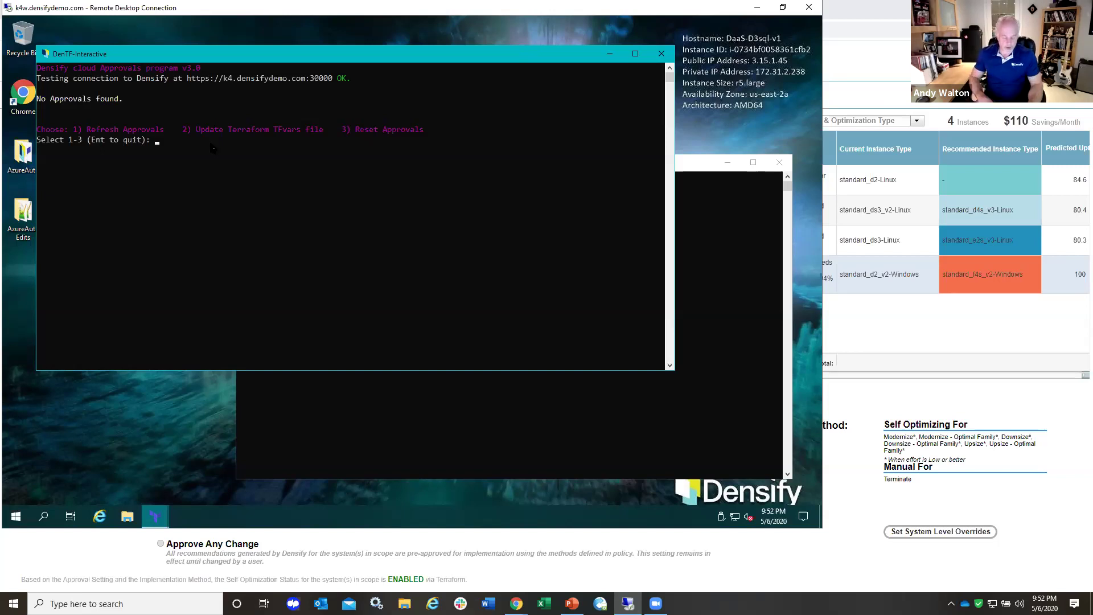
text(1)
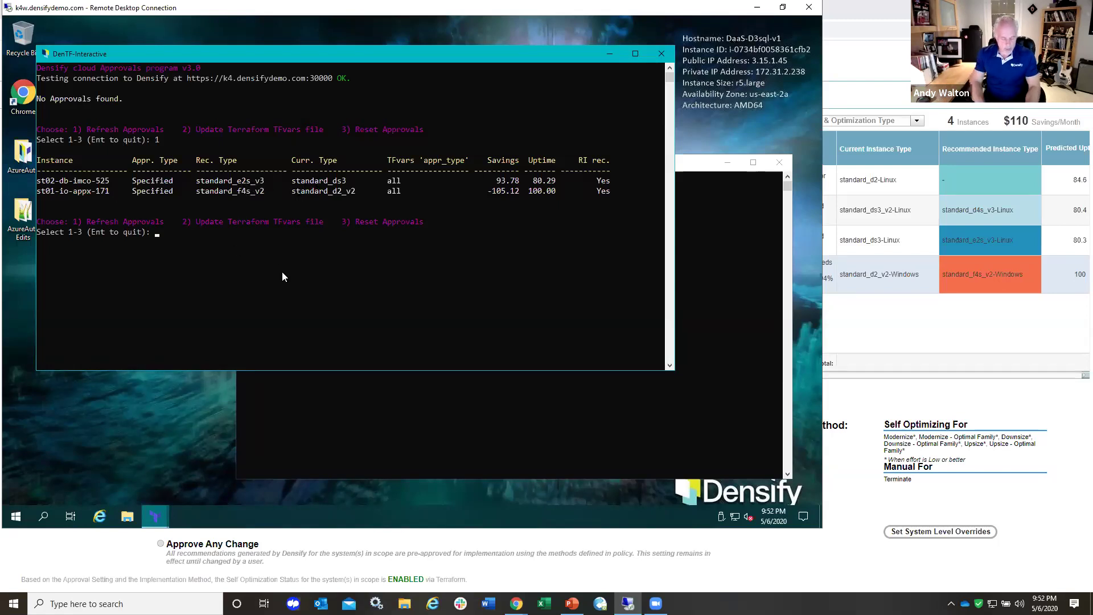
text(2)
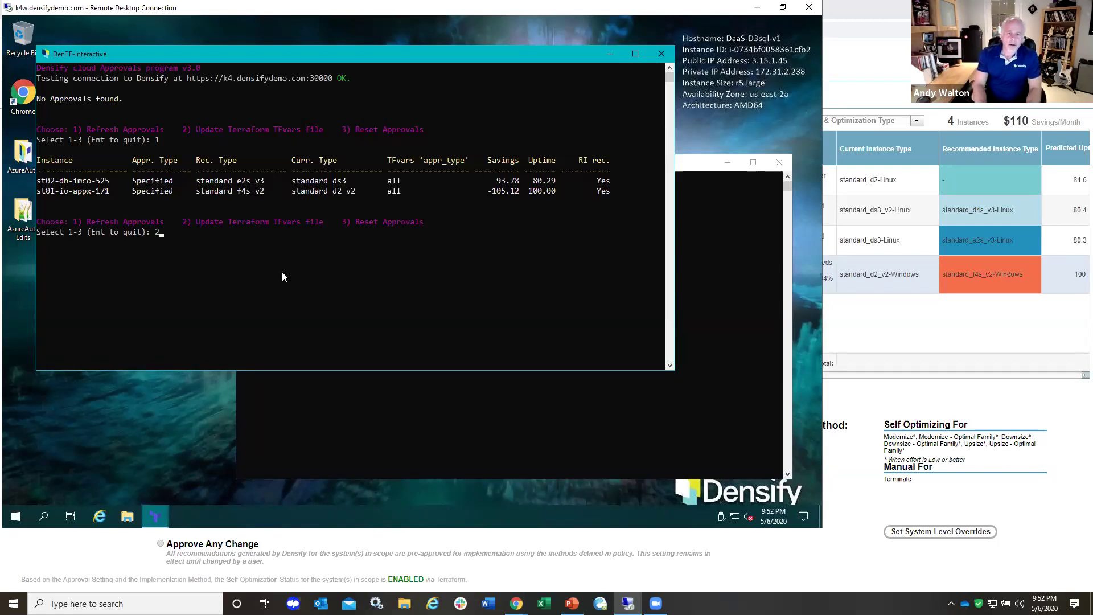
key(Return)
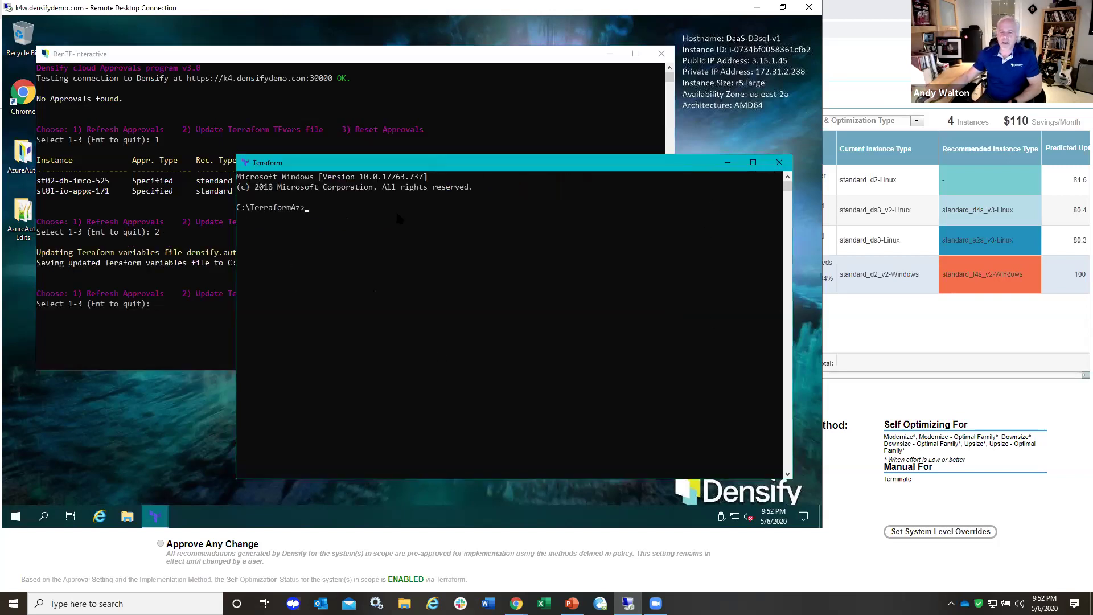
Run terraform apply in the C:\TerraformAz prompt, review the planned instance changes and approve them with yes.
text(terra)
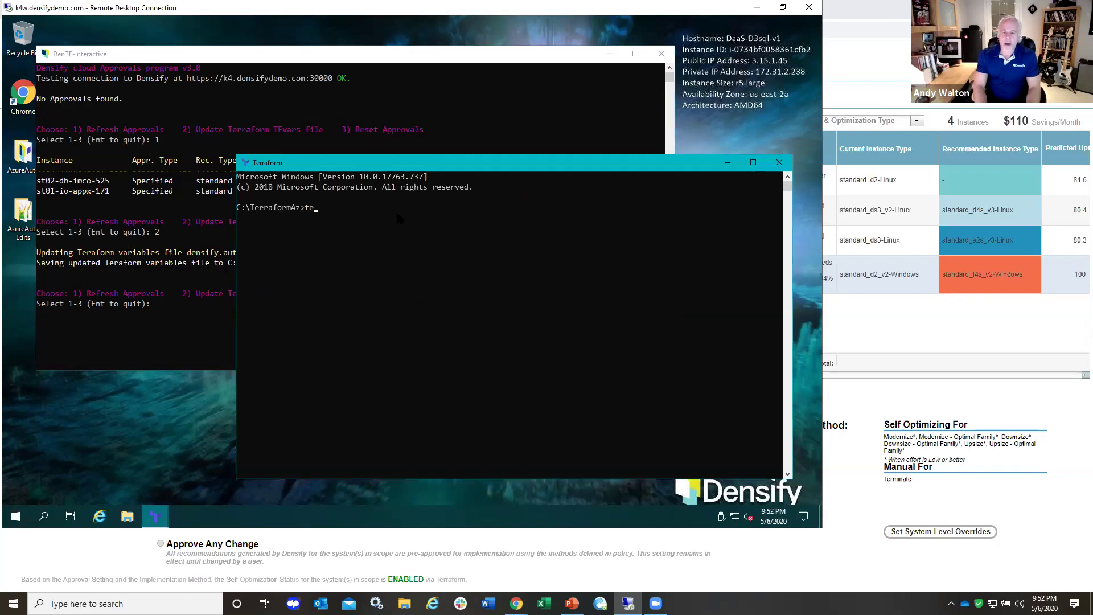
text(form )
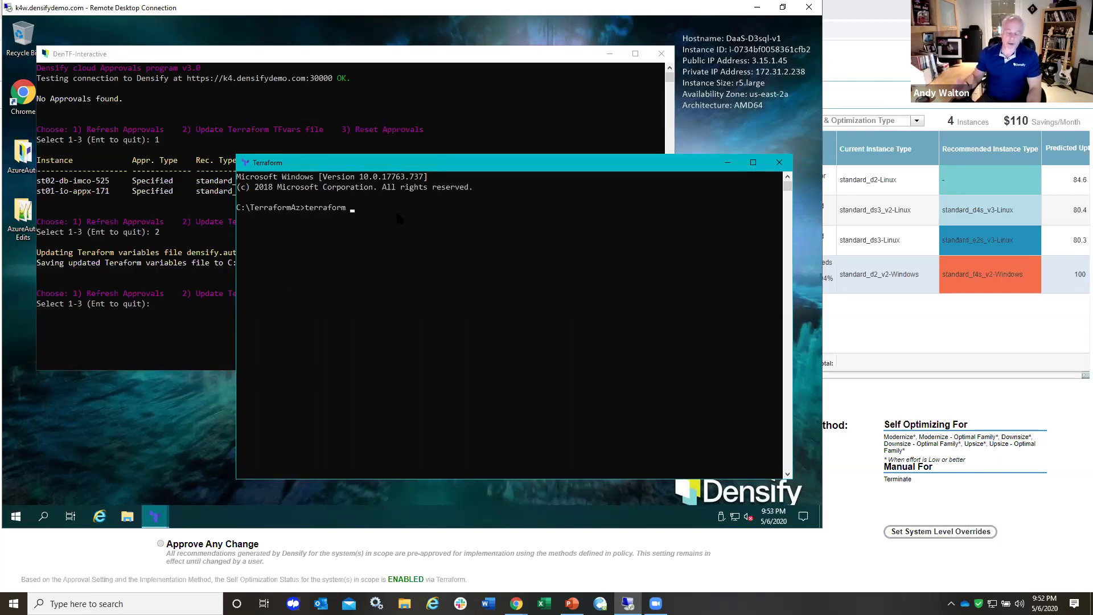
text(apply)
key(Return)
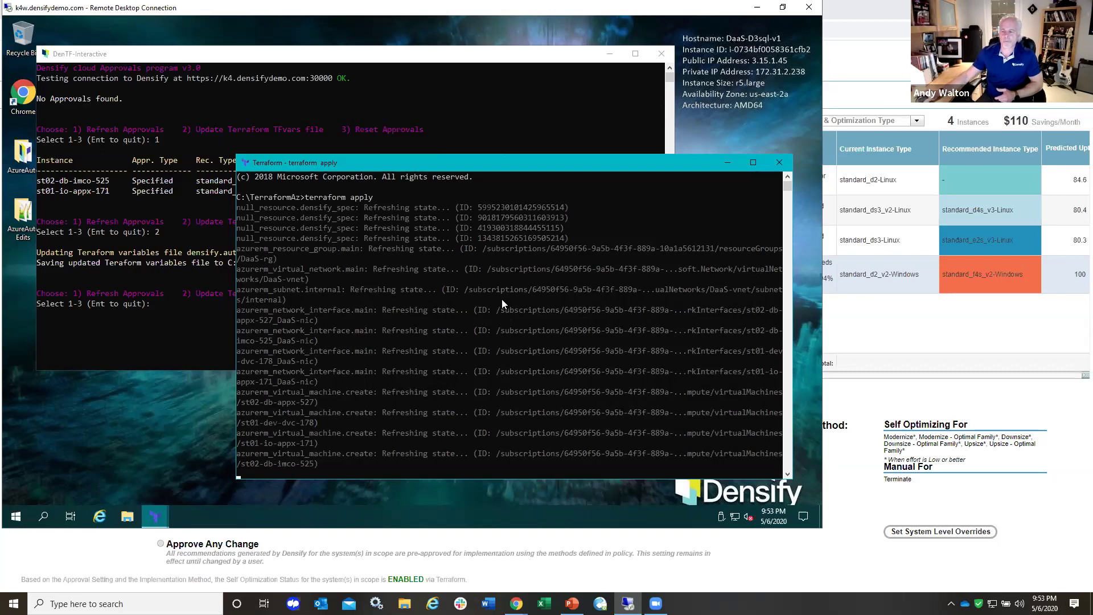
scroll(521, 303, down, 2)
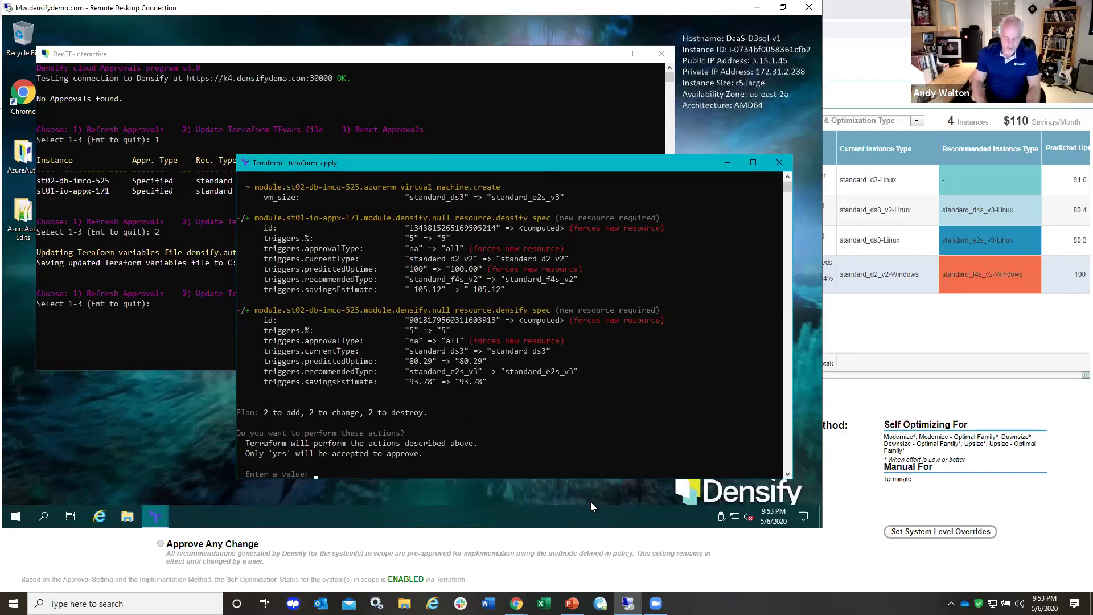
text(yes)
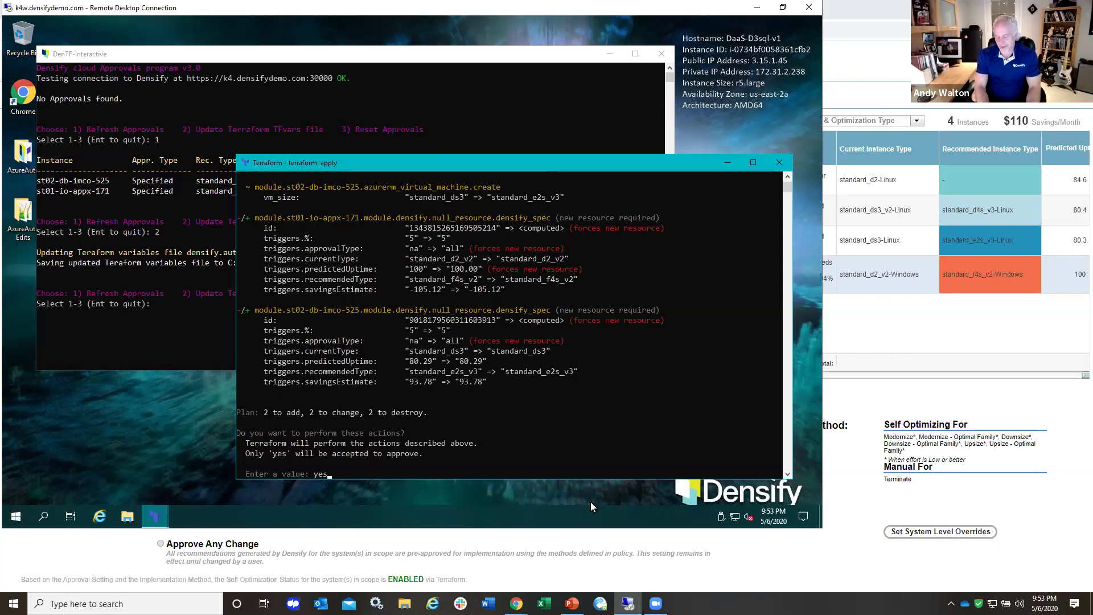
key(Return)
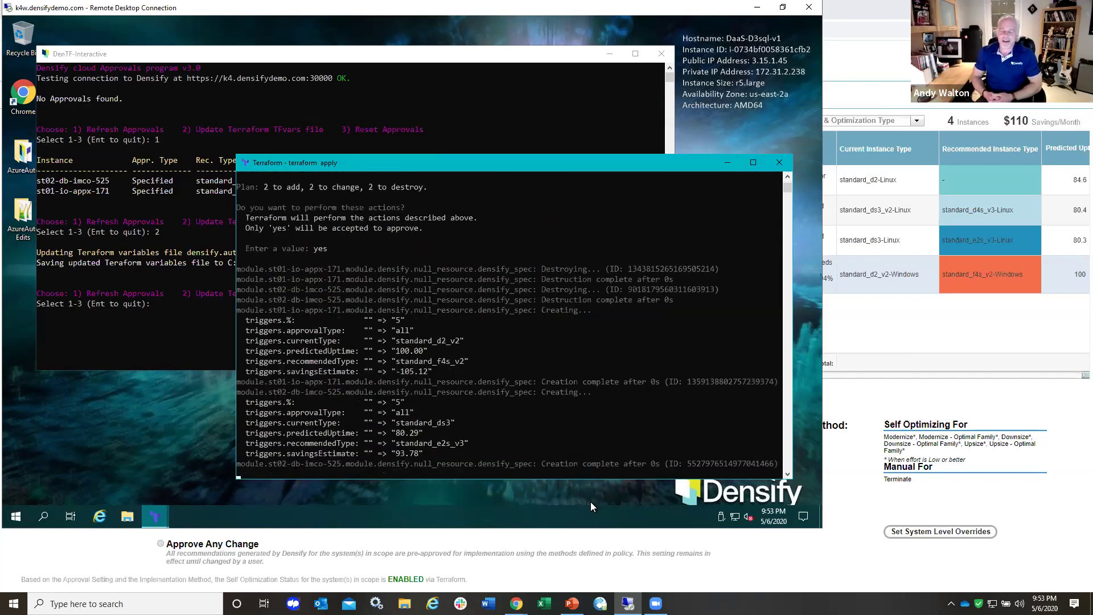
Switch to the Azure portal and refresh the virtual machines list to check the sizes of st01-io-appx-171 and st02-db-imco-525.
click(516, 604)
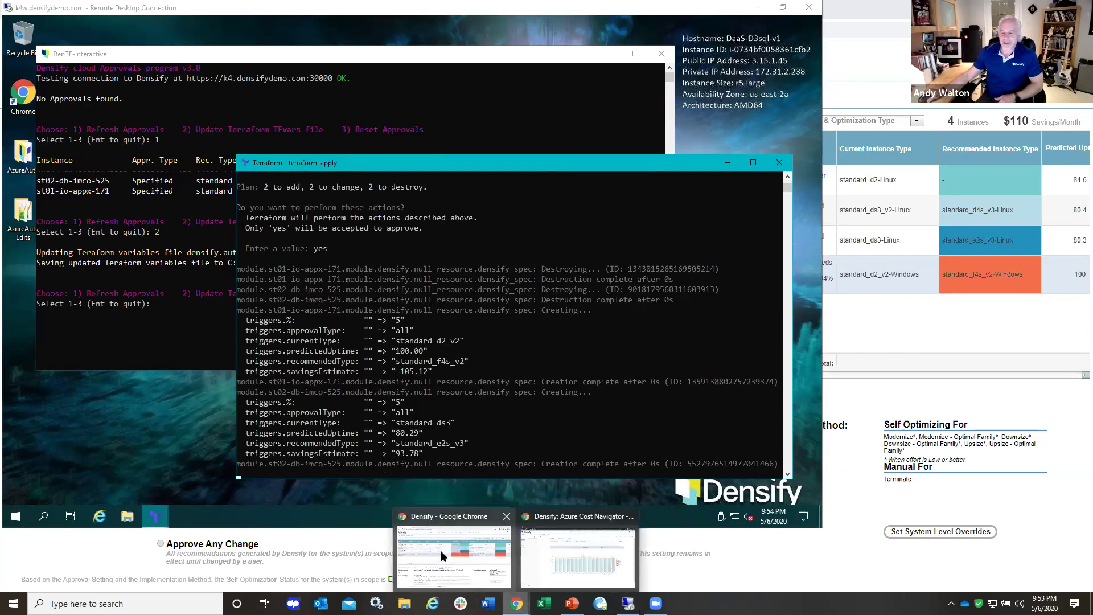
click(440, 550)
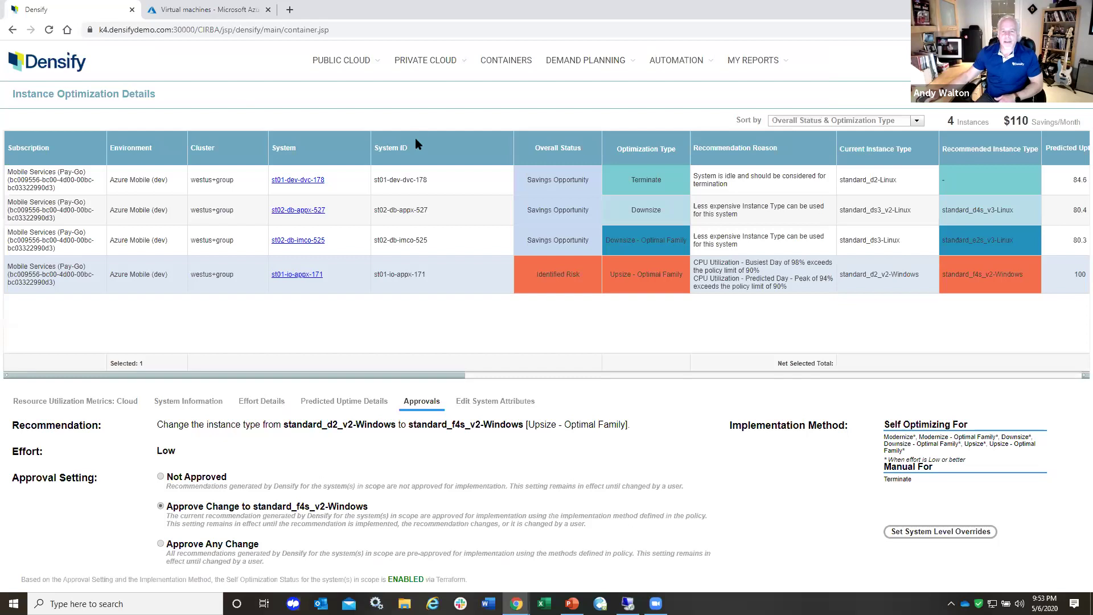
key(ctrl+Tab)
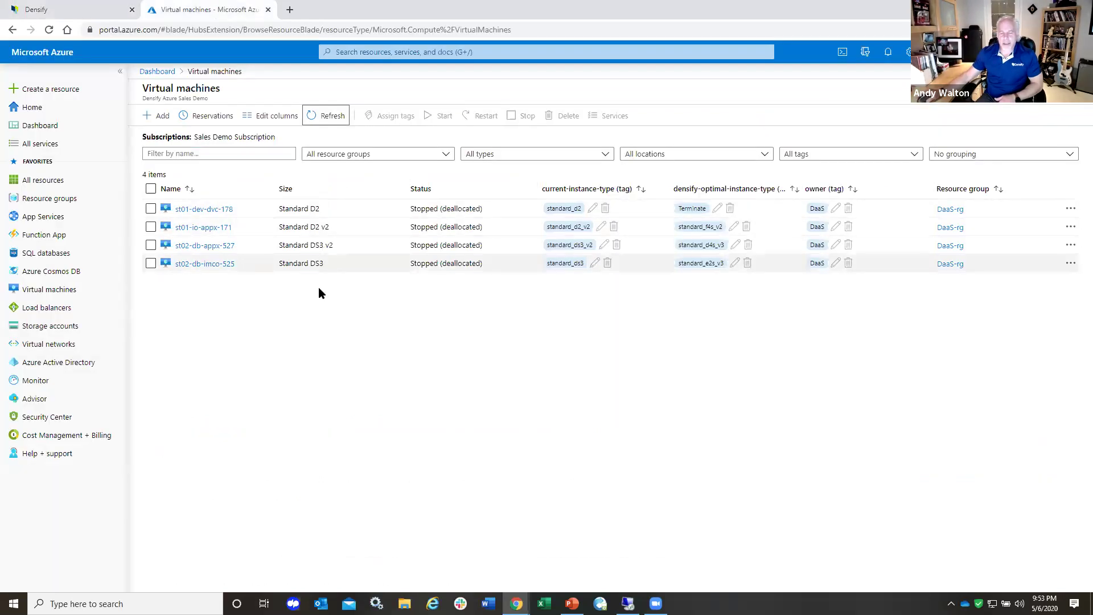
click(326, 116)
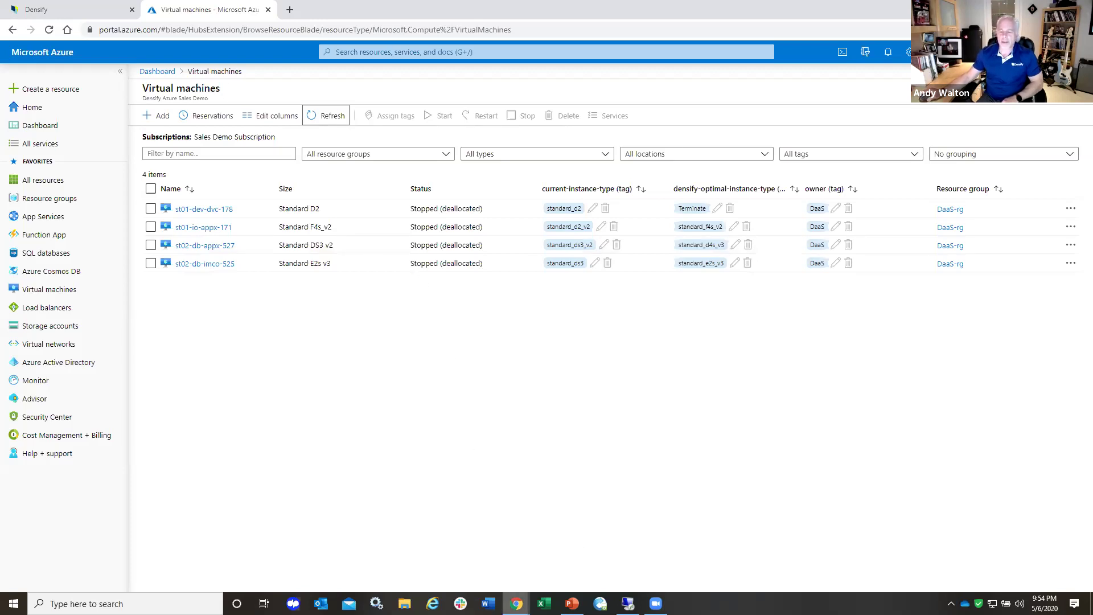
Switch to Densify's Azure Cost Navigator and group the daily cost chart by Service.
mouse_move(517, 604)
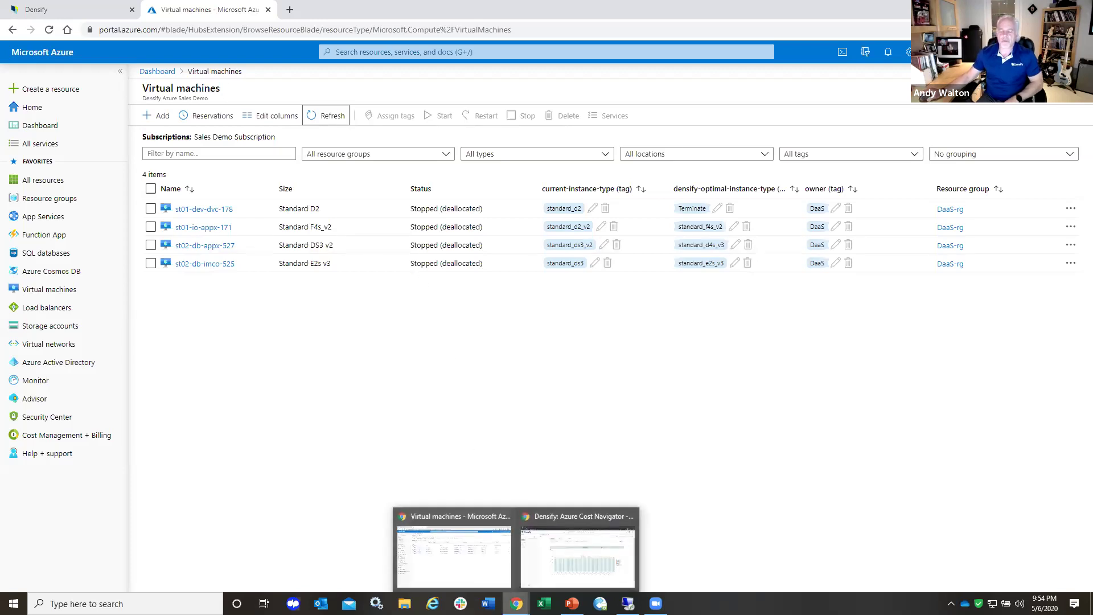
click(570, 540)
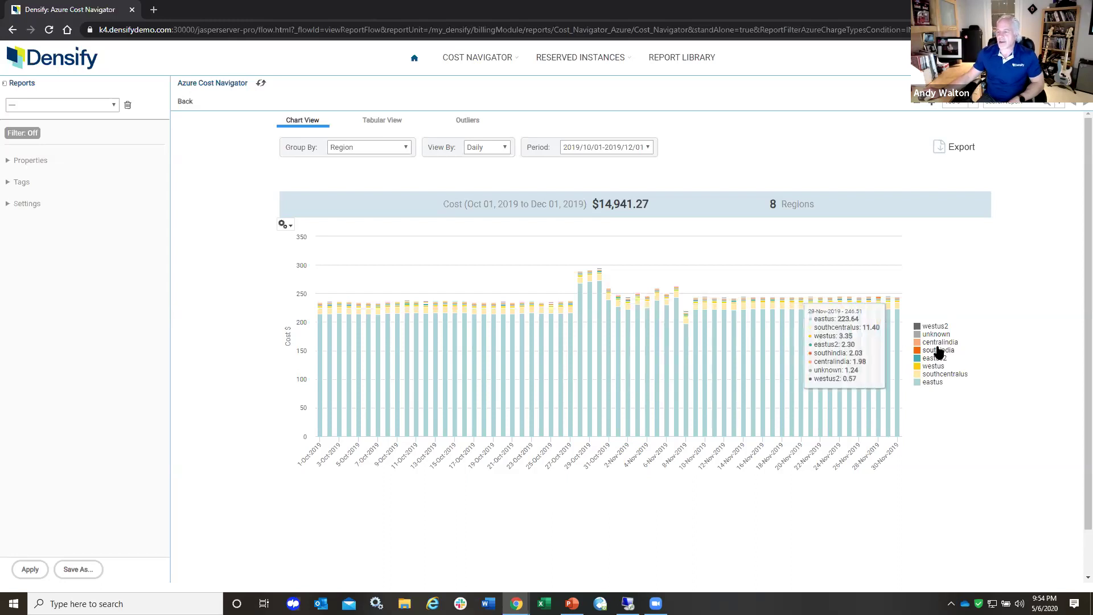
click(392, 150)
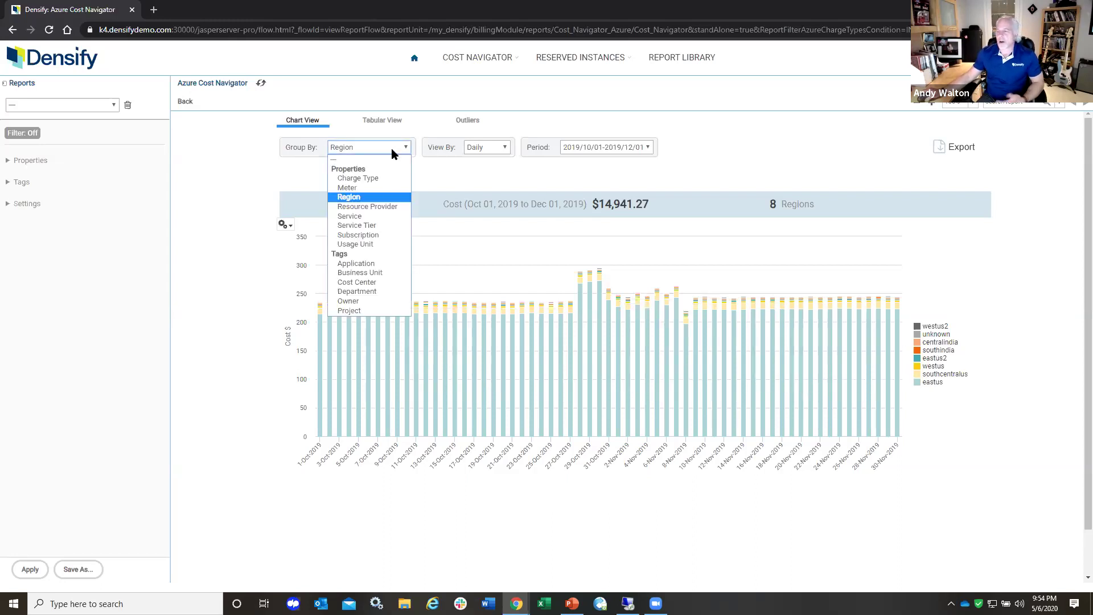
click(373, 220)
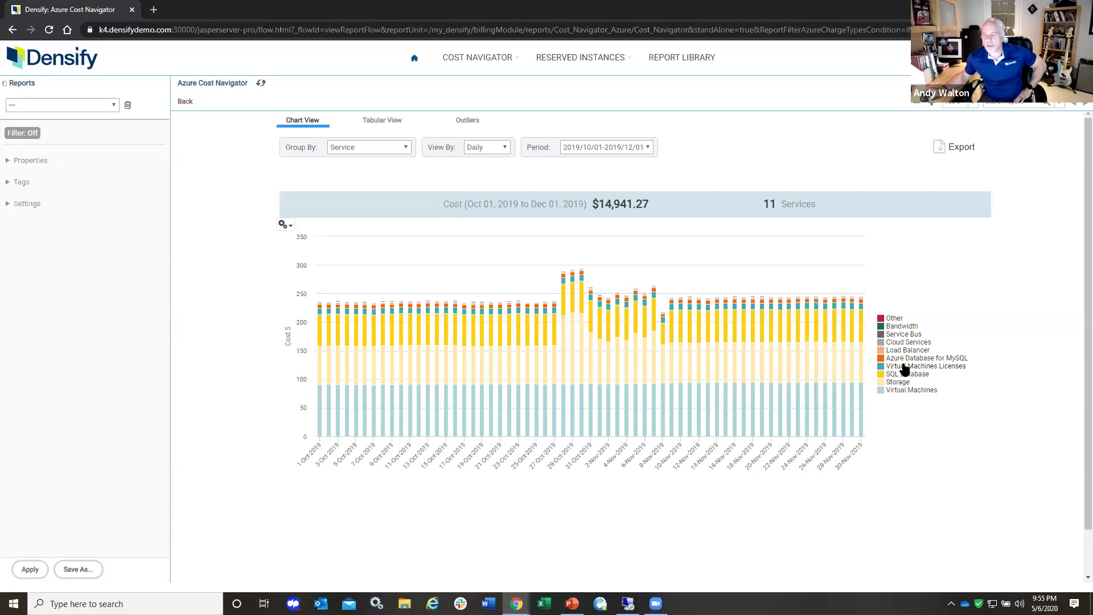
Look through the tag filters and filter the cost chart to the Business Services, Core and DevOps business units.
click(7, 184)
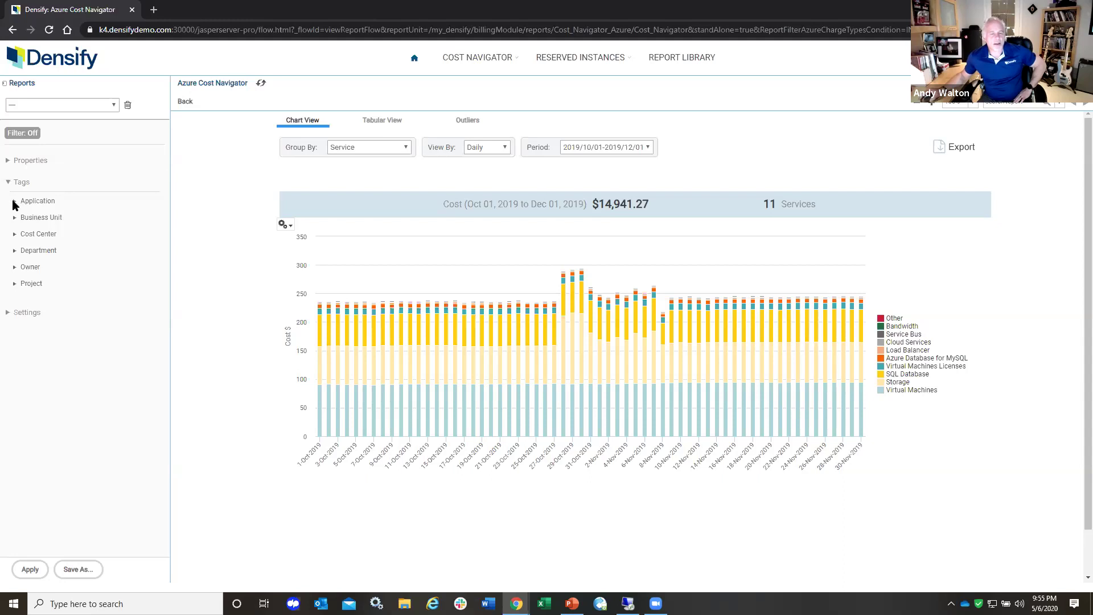
click(14, 201)
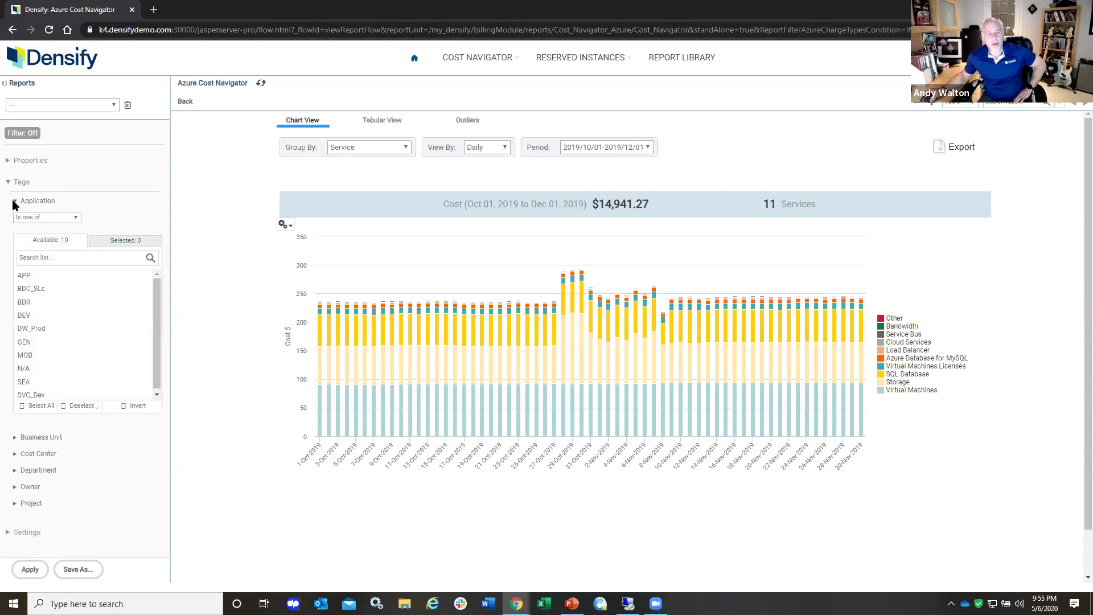
click(14, 201)
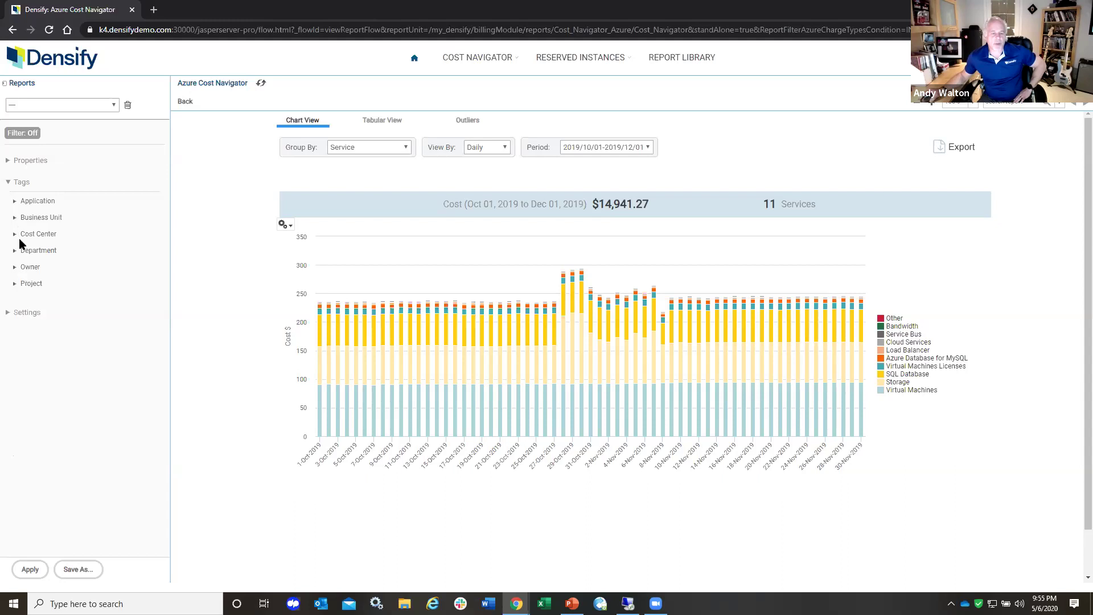
click(15, 218)
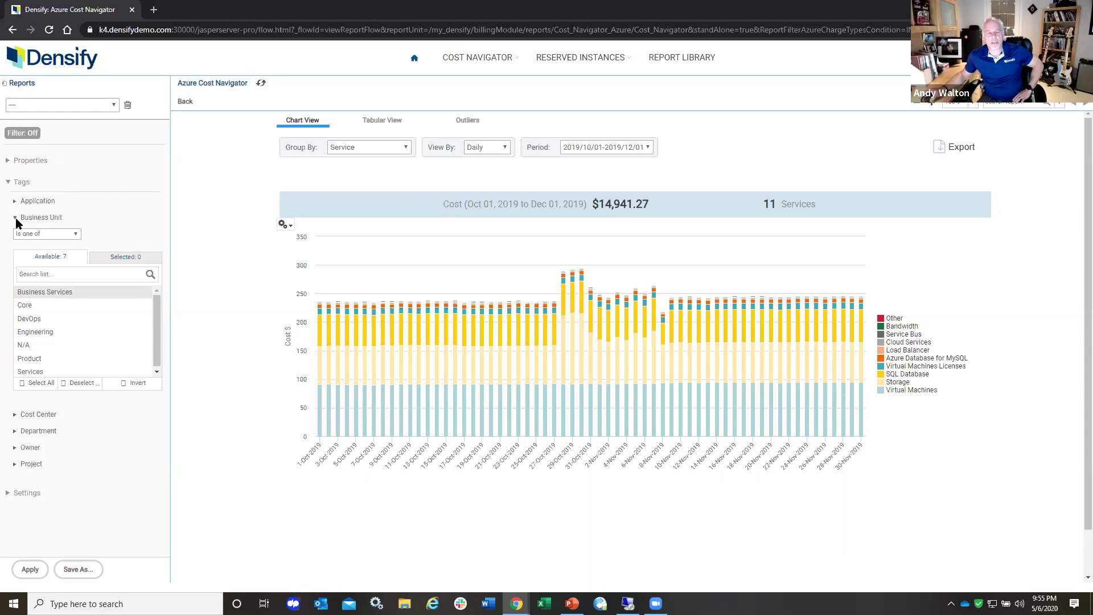
click(59, 292)
click(58, 305)
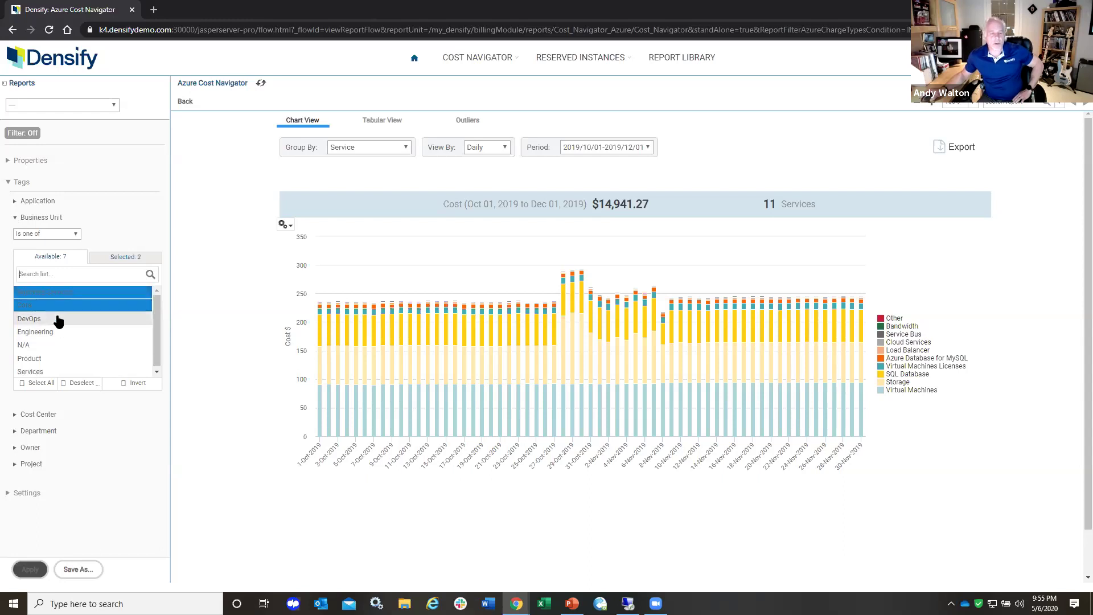
click(57, 319)
click(30, 569)
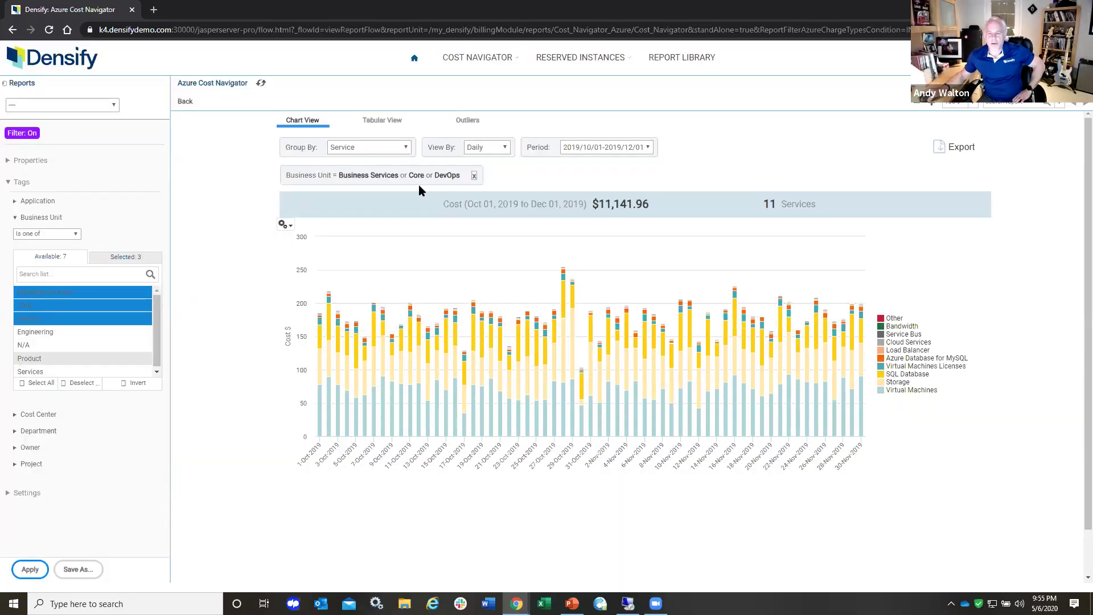
Show the service costs in the tabular view and remove the Business Unit filter.
mouse_move(511, 354)
click(382, 122)
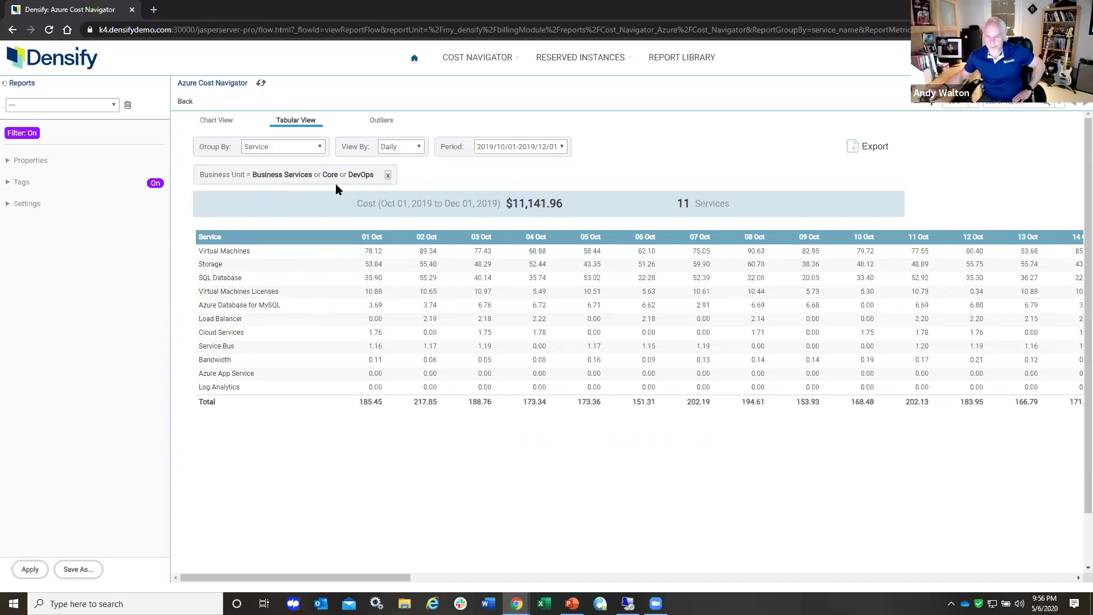
click(388, 177)
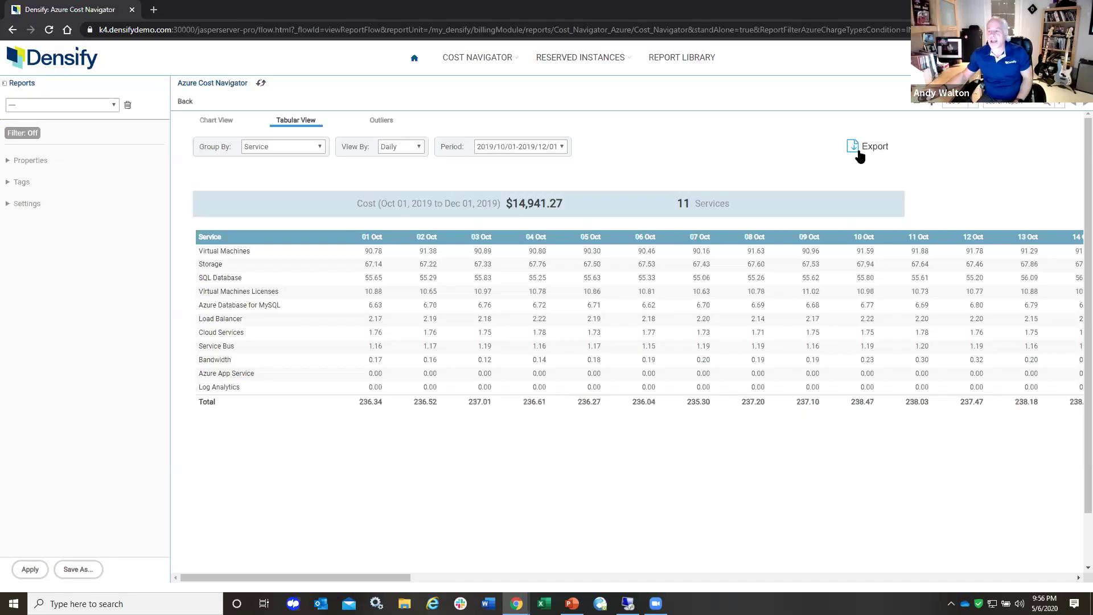
Check the available export formats, and open the details of the 28-Oct-2019 Storage cost outlier.
click(871, 149)
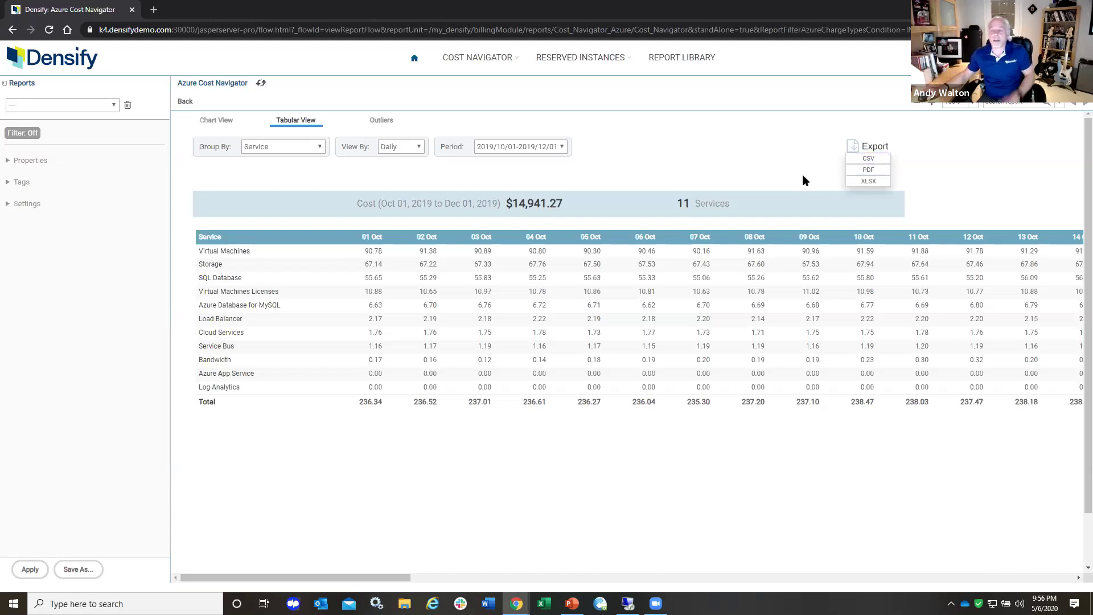
click(788, 179)
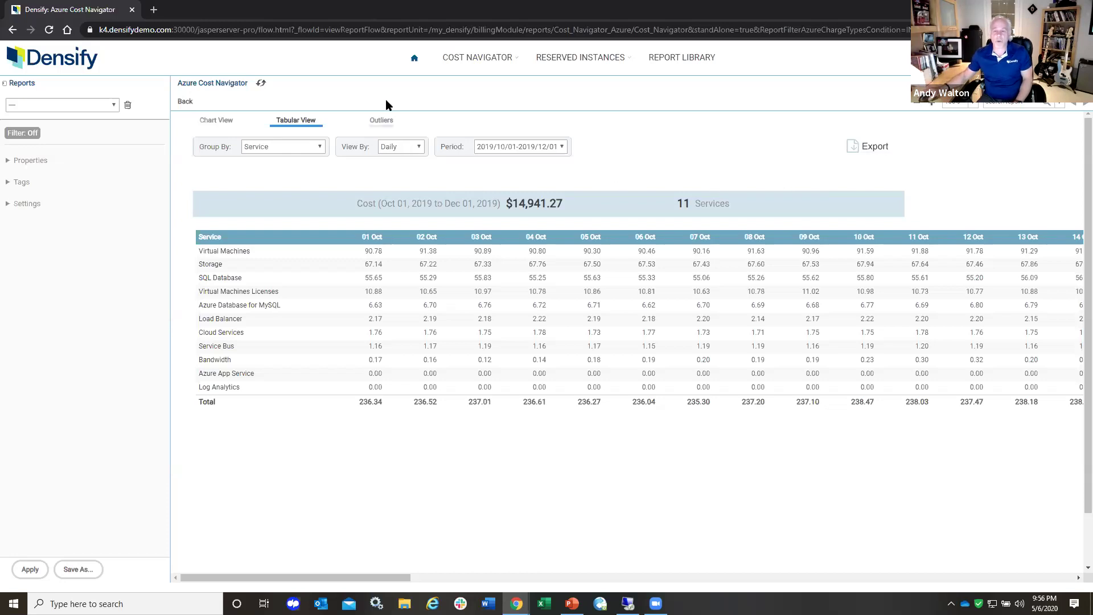
click(383, 122)
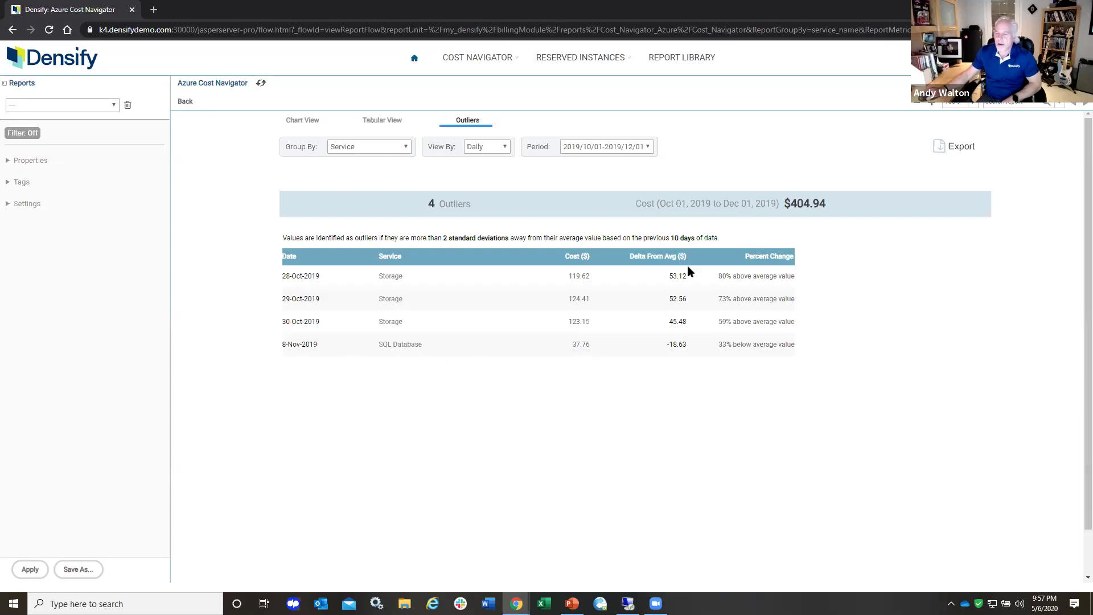
click(766, 281)
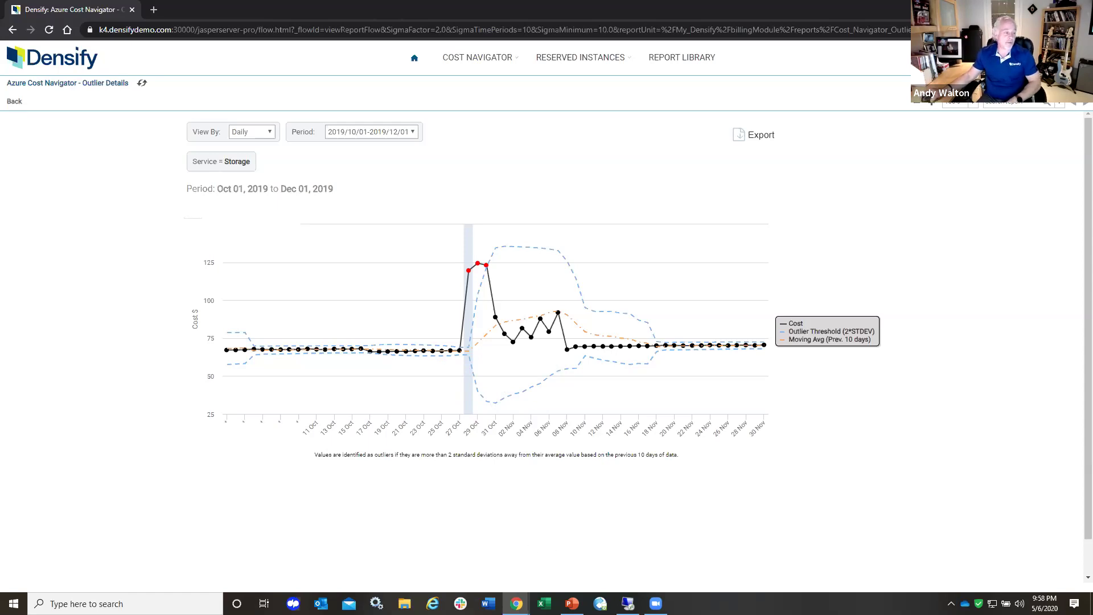
key(alt+Tab)
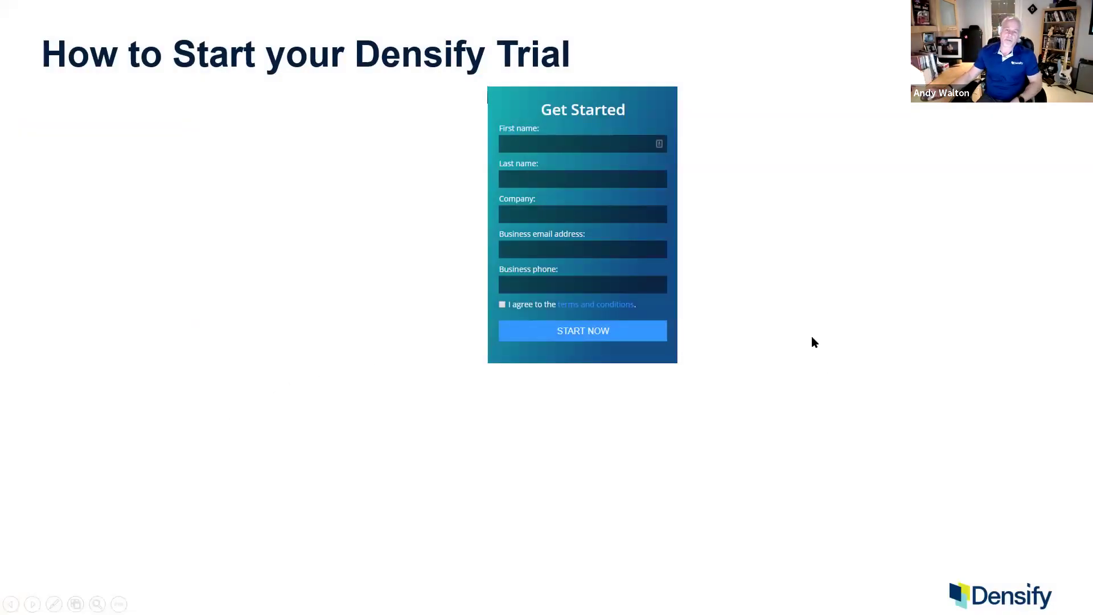
click(859, 365)
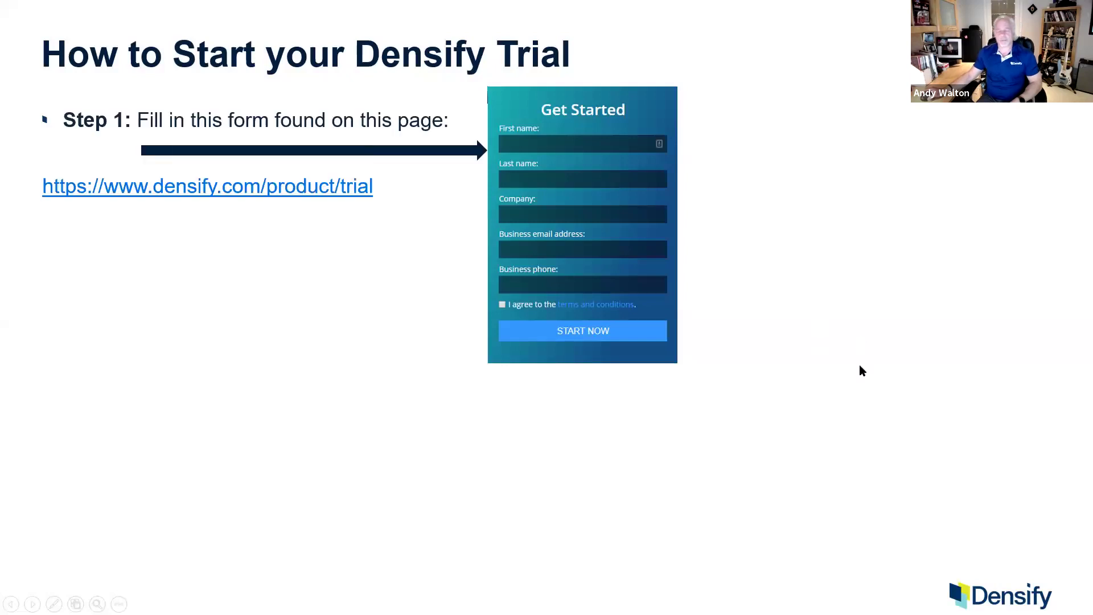